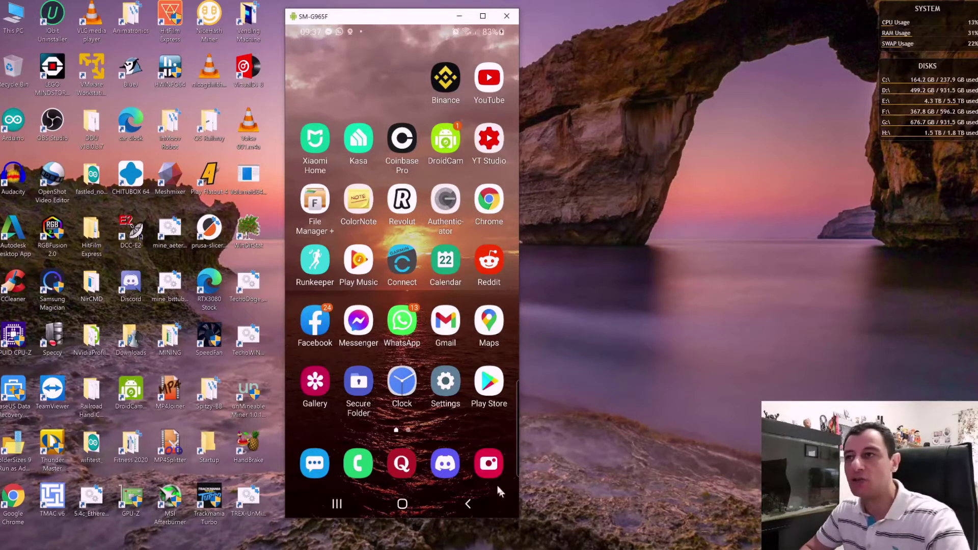
Step: Search Google Play for 'trust' and install Trust: Crypto & Bitcoin Wallet
click(489, 383)
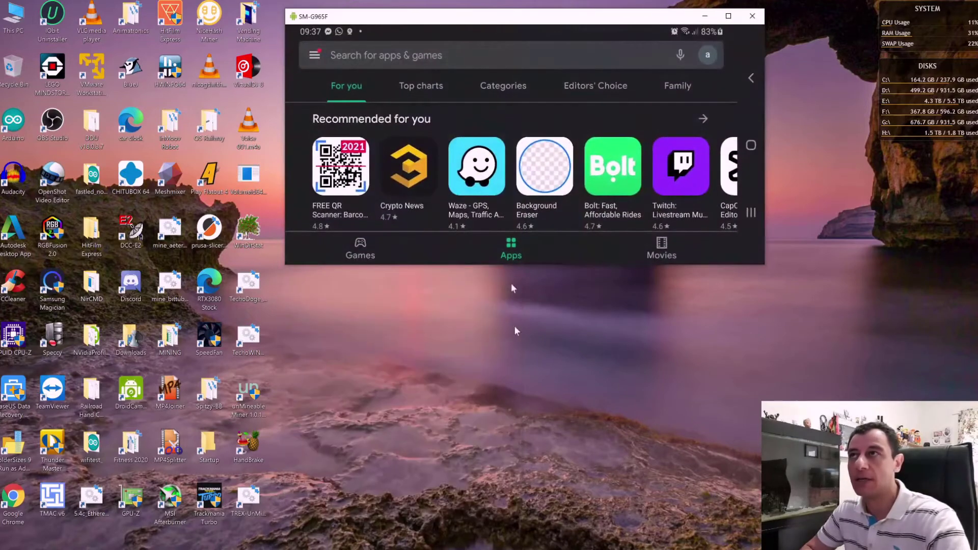
click(411, 47)
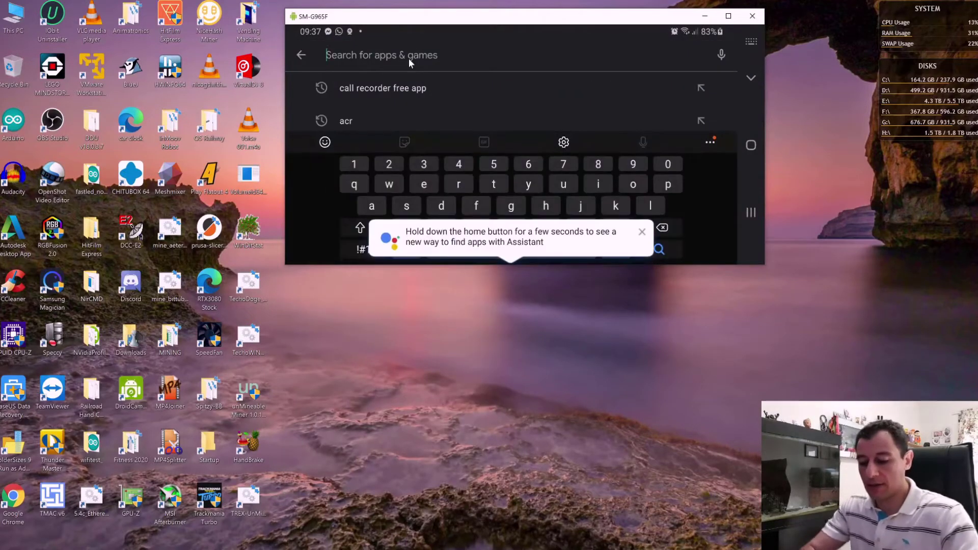
text(trust)
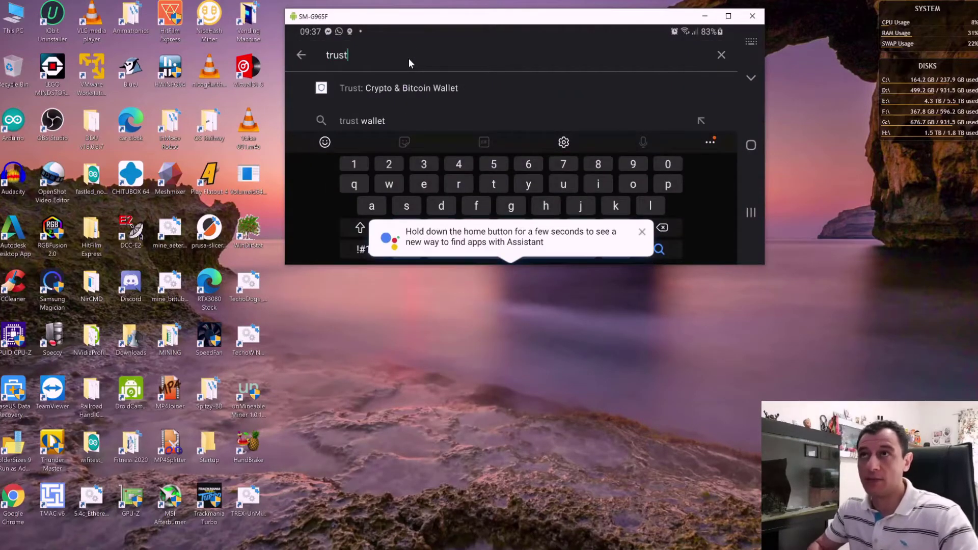
click(404, 89)
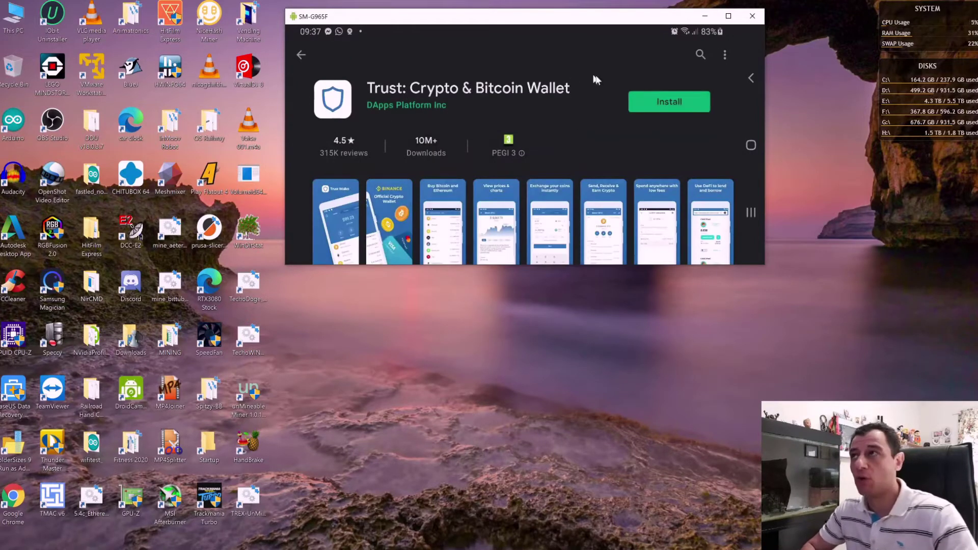
click(665, 105)
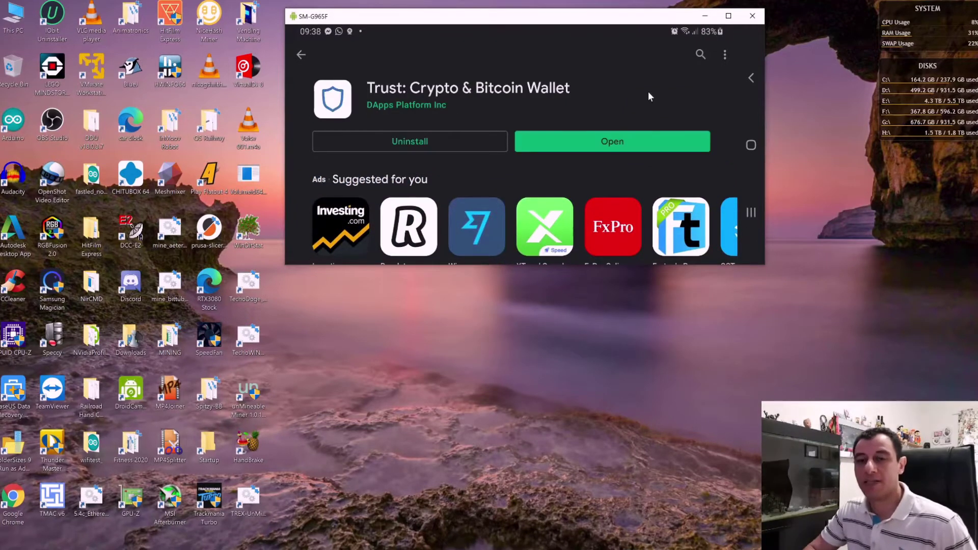
Step: Launch Trust Wallet, choose to create a new wallet, and accept the Terms of Service and Privacy Policy
click(630, 147)
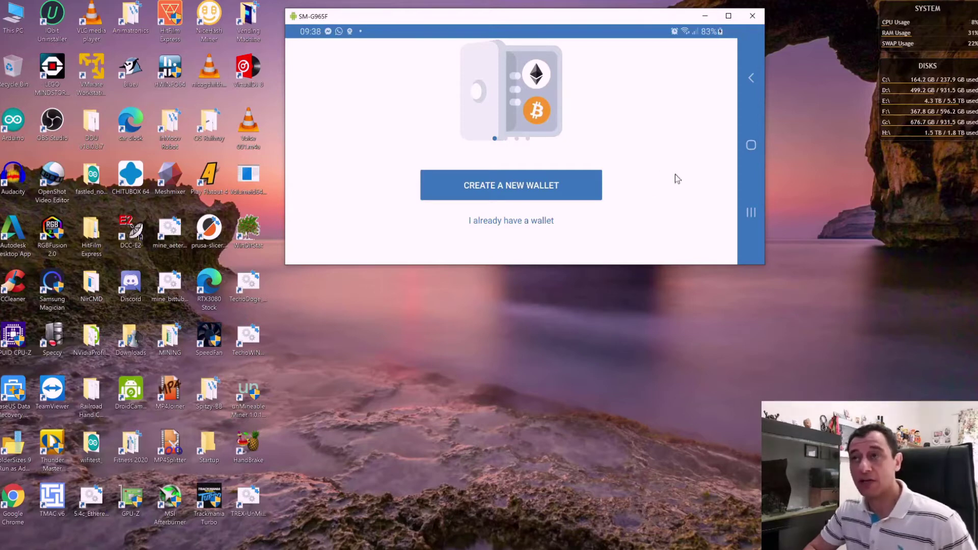
click(518, 194)
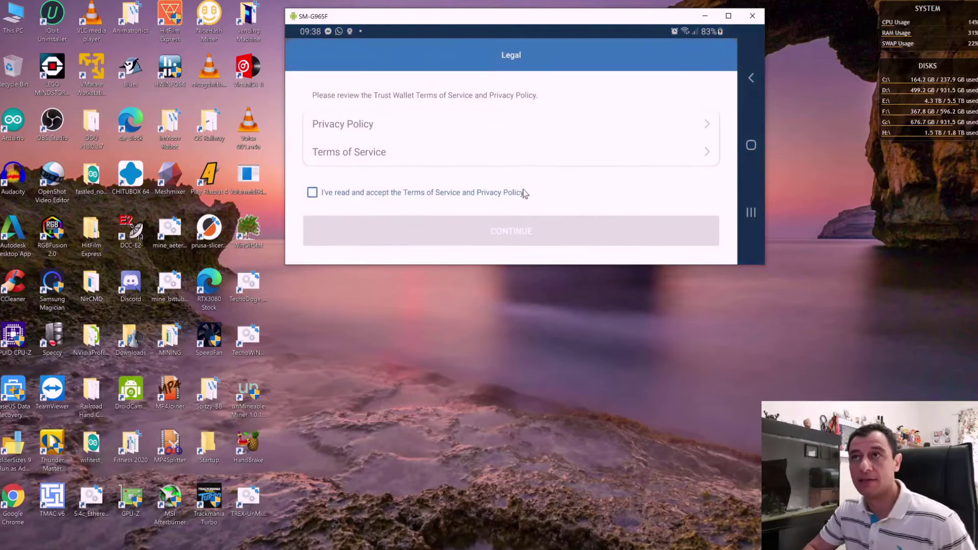
click(313, 192)
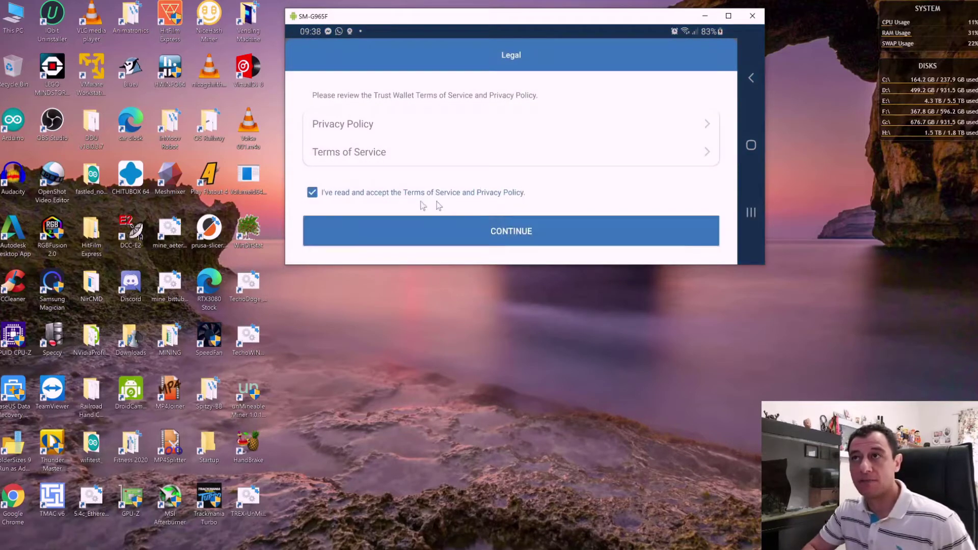
click(501, 241)
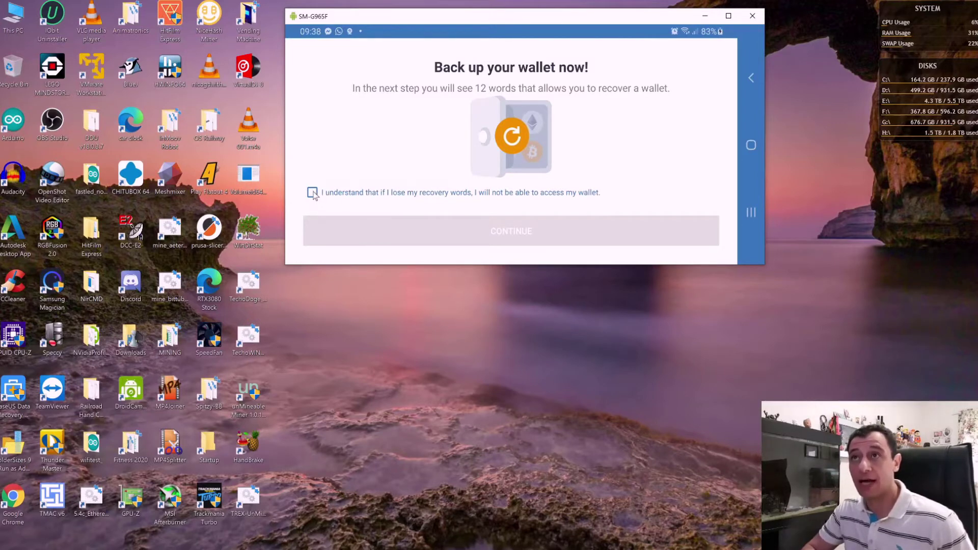
Step: Acknowledge that losing the recovery words loses access, and reveal the 12-word phrase
click(312, 193)
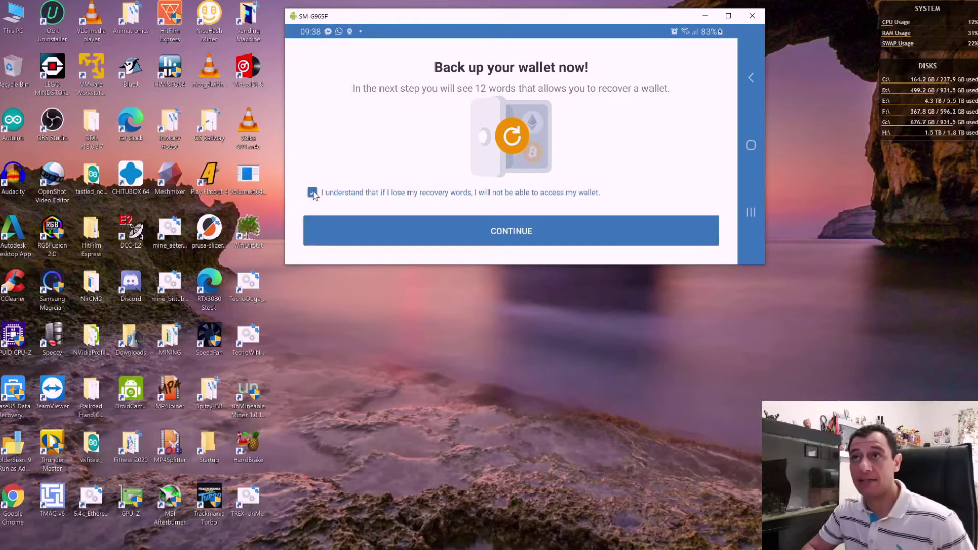
click(529, 232)
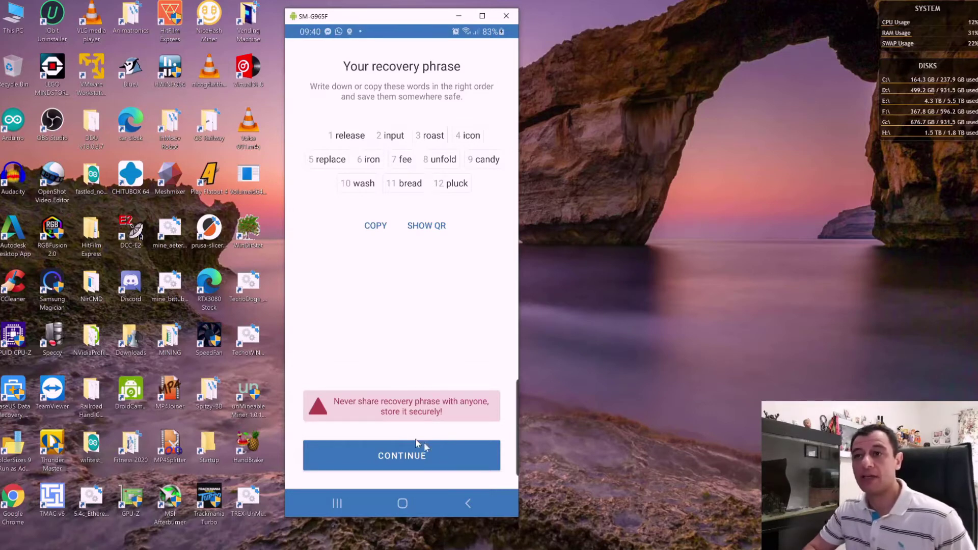
Step: Snip the recovery words with Snipping Tool and place the capture beside the phone window
key(super)
text(snippig)
key(Return)
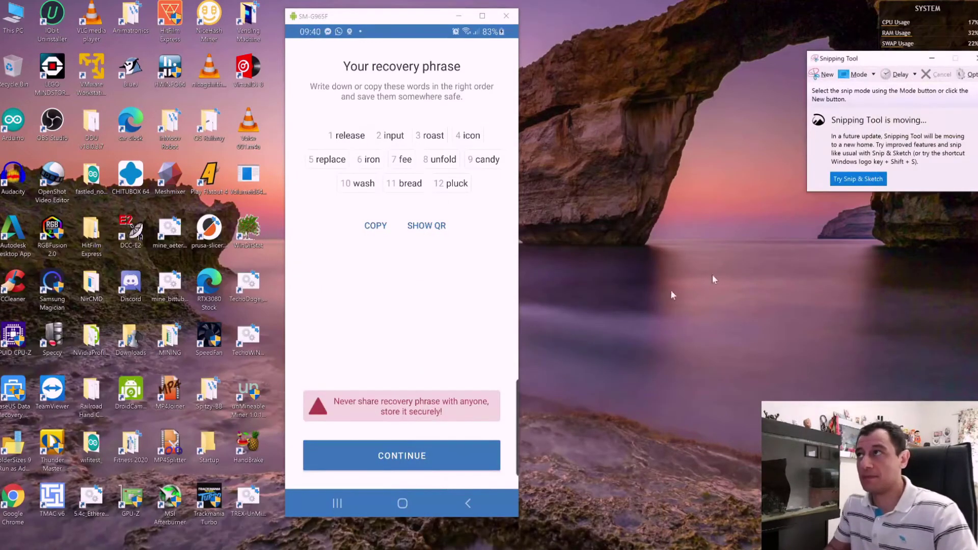
click(822, 74)
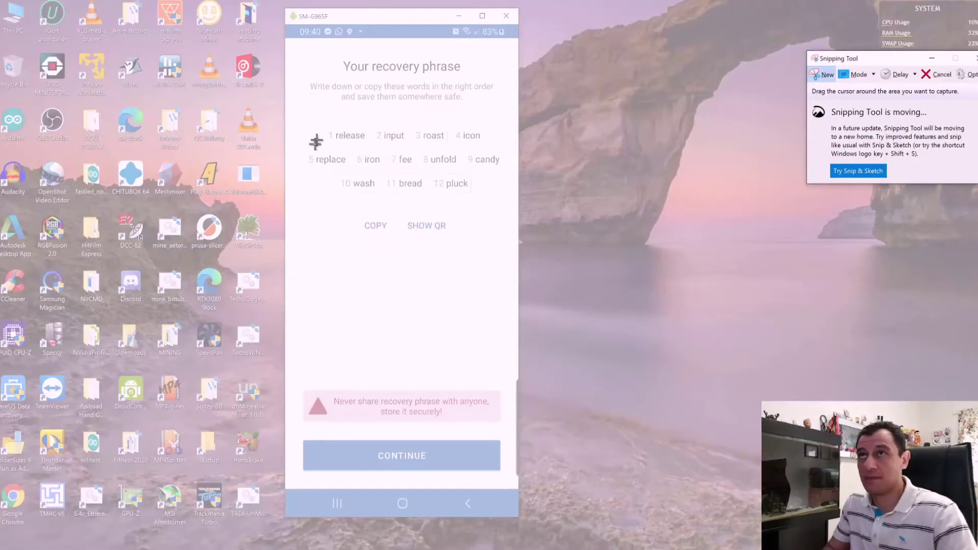
drag(291, 111, 514, 255)
drag(454, 26, 754, 67)
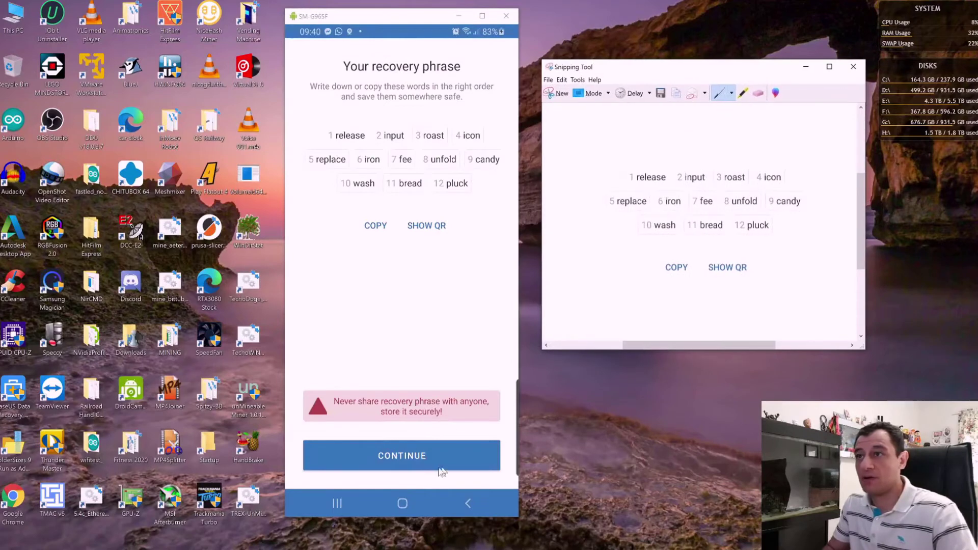
Step: Go to phrase verification and place the first six recovery words in order
click(402, 456)
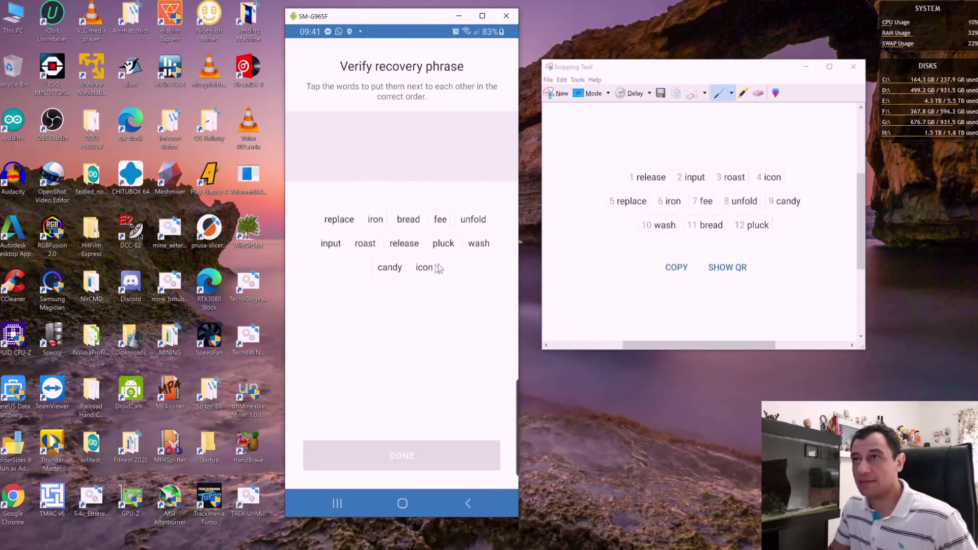
click(406, 246)
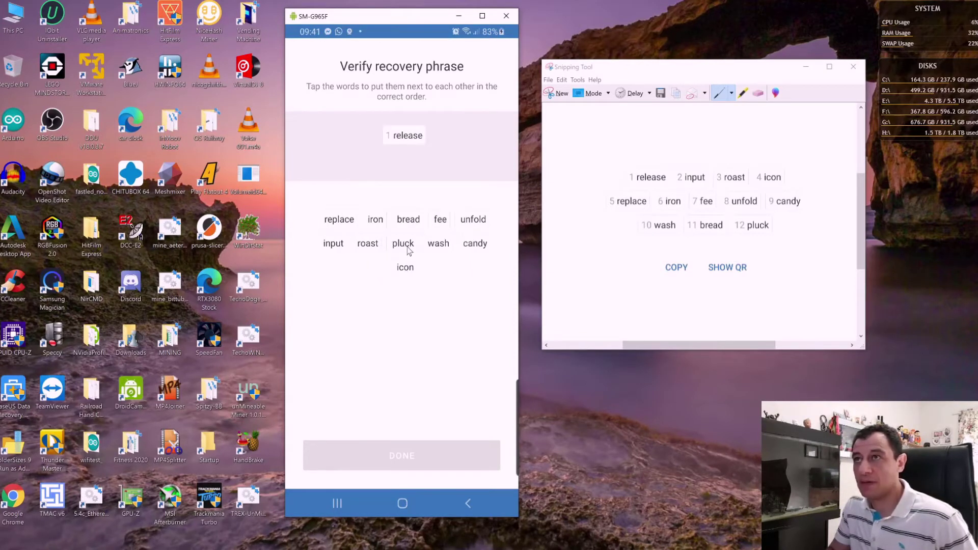
click(336, 245)
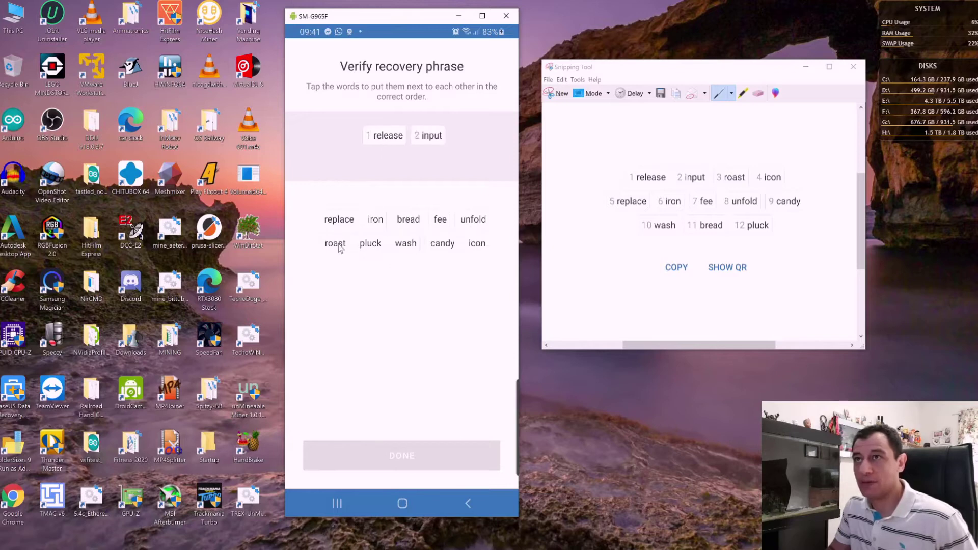
click(338, 245)
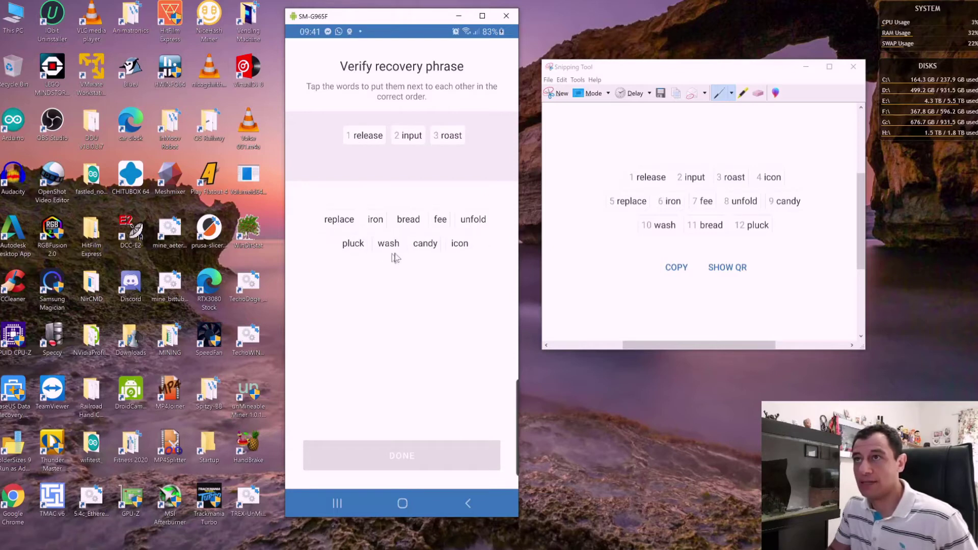
click(461, 245)
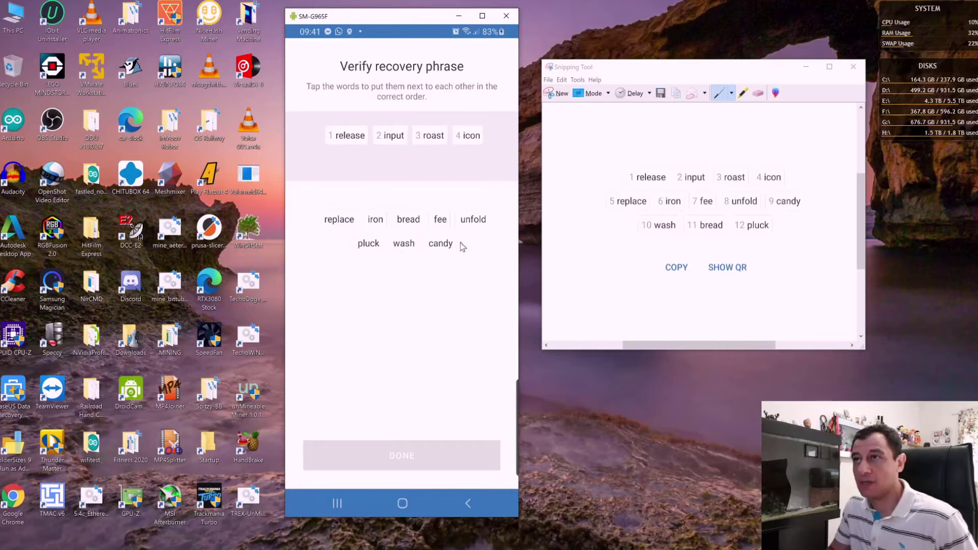
click(342, 224)
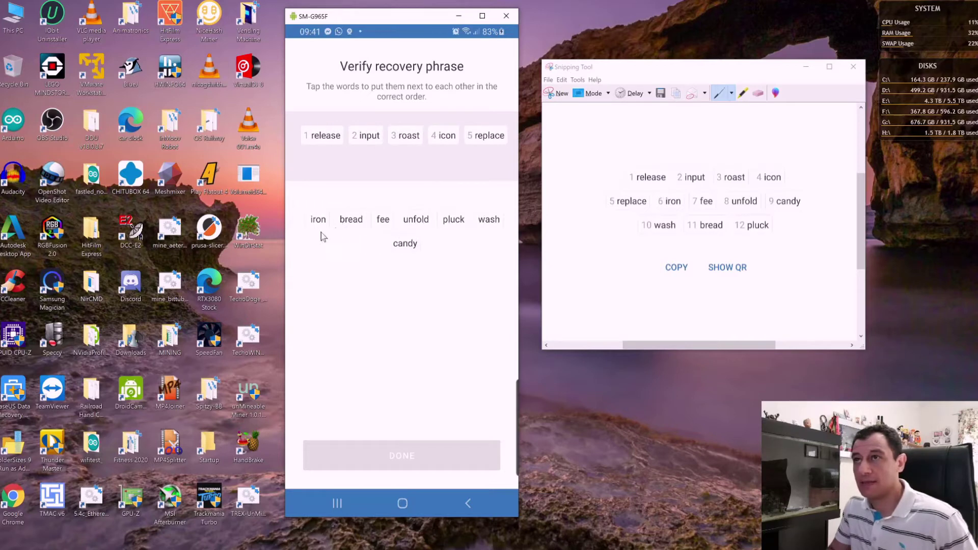
click(319, 223)
Step: Place recovery words seven to twelve, ending with wash, bread and pluck
click(369, 239)
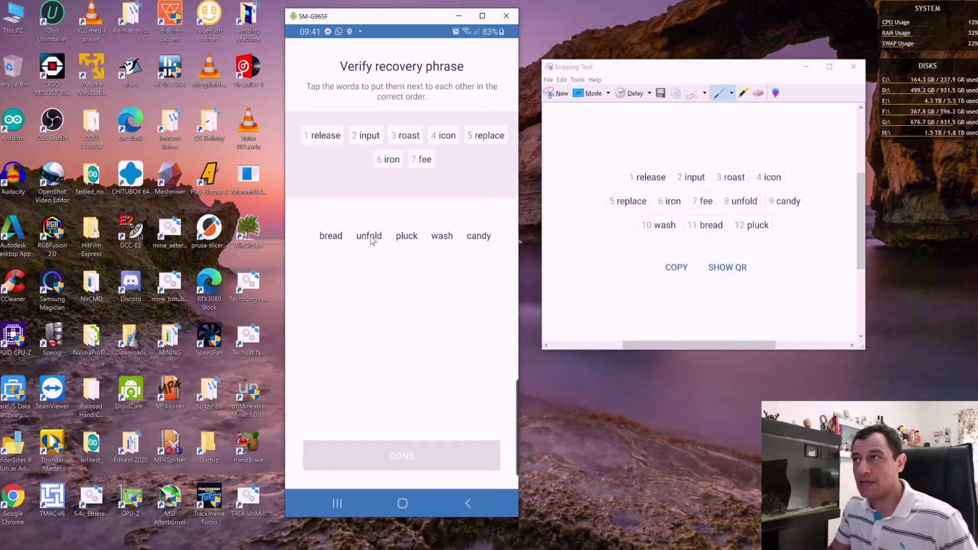
click(374, 240)
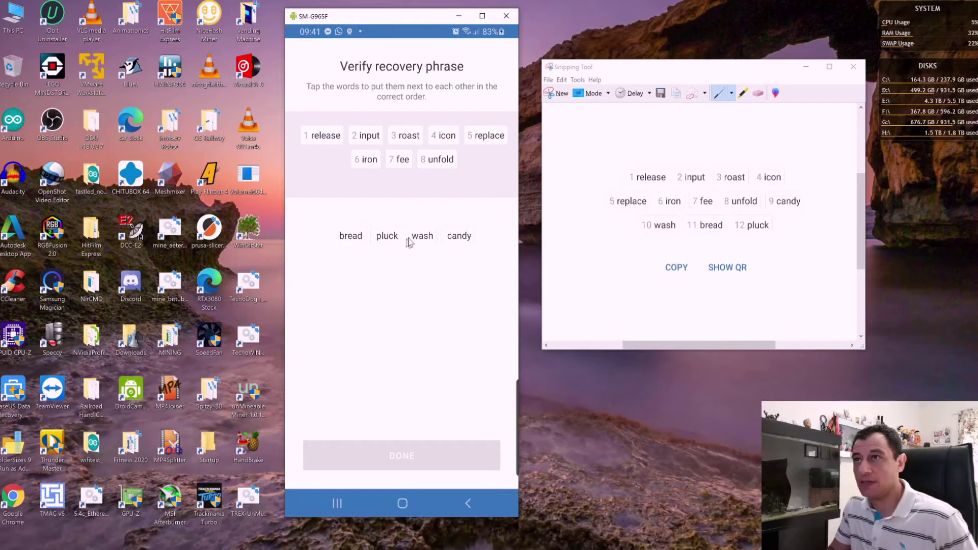
click(461, 240)
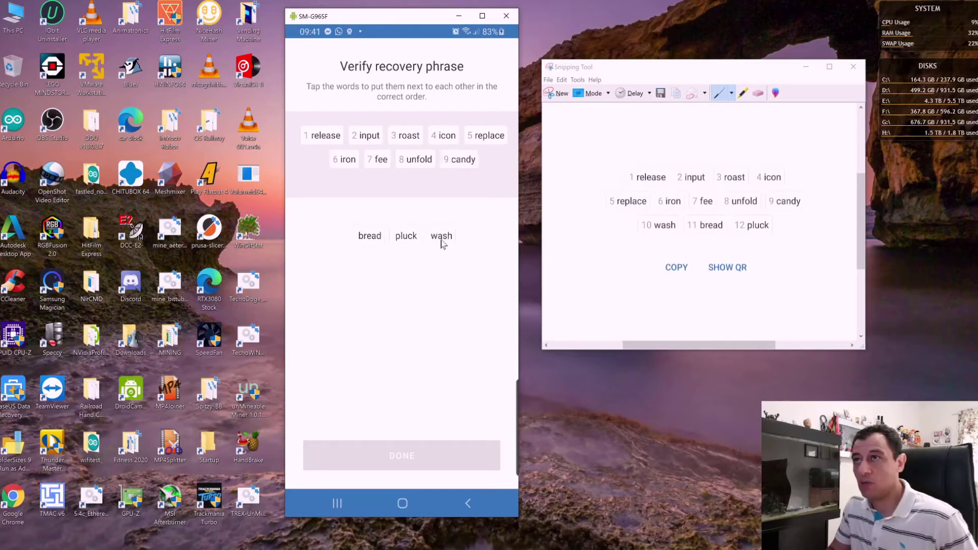
click(441, 238)
click(393, 246)
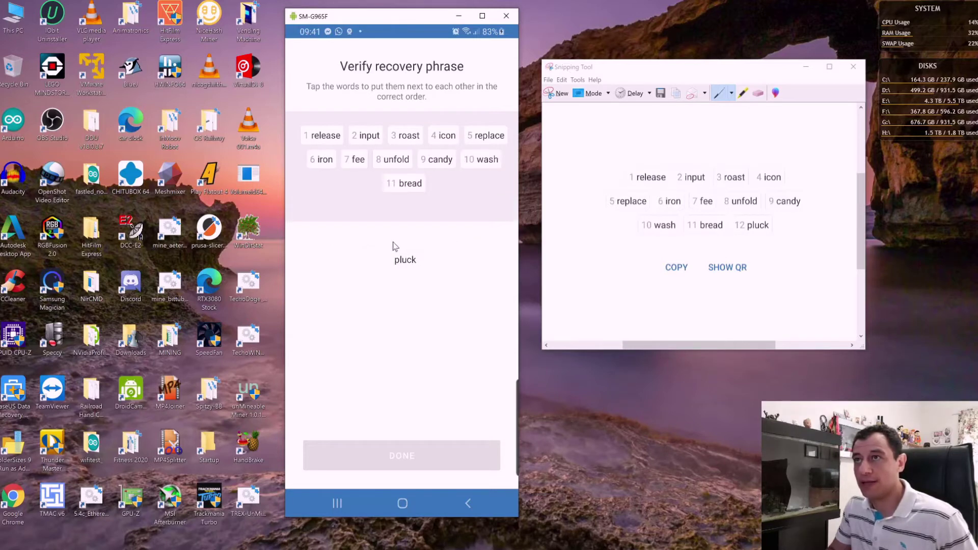
click(411, 262)
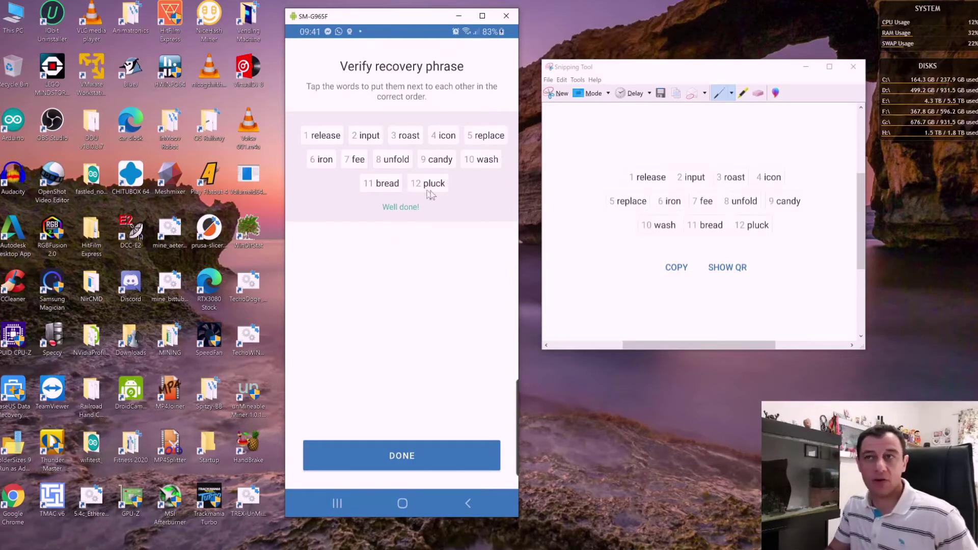
Step: Create the wallet, dismiss the push notifications offer, and browse the Bitcoin/Ethereum/BNB token list
click(423, 457)
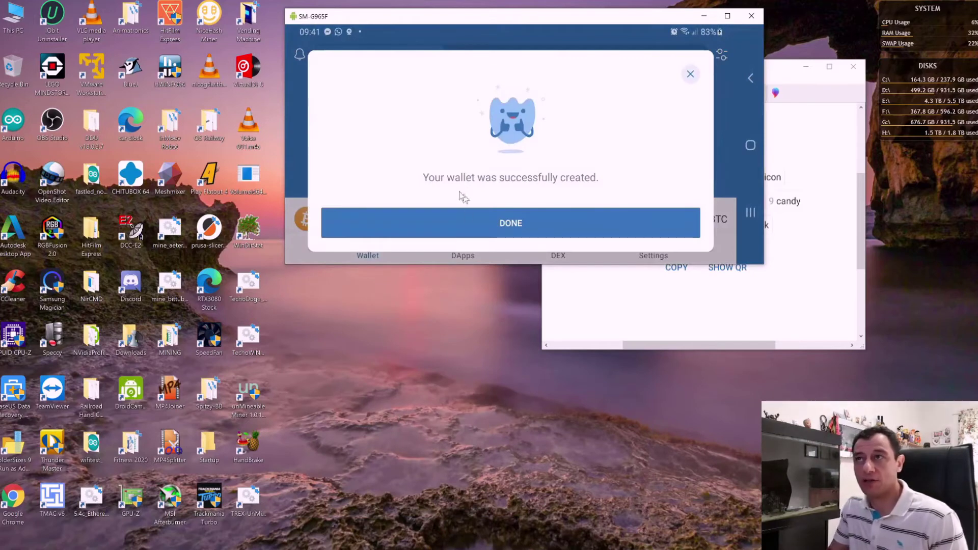
click(511, 223)
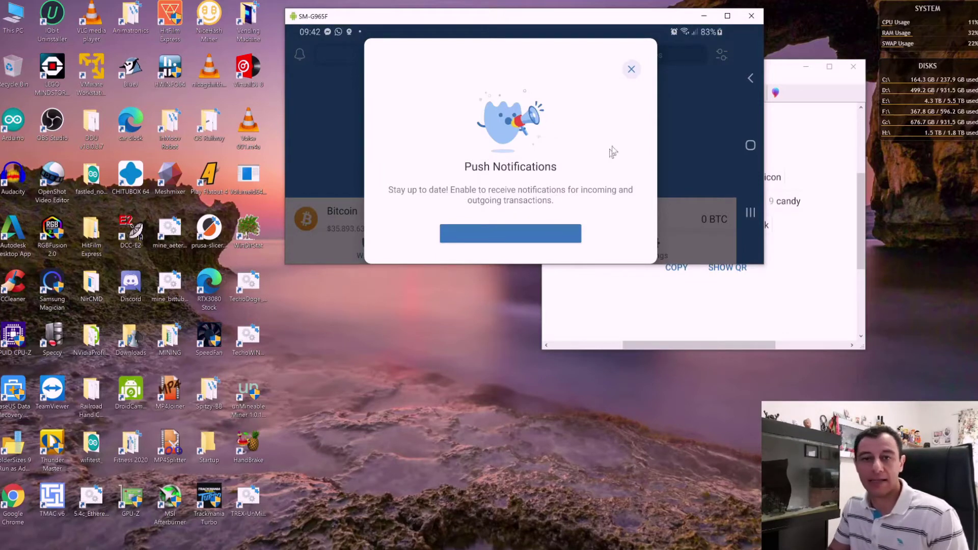
click(632, 68)
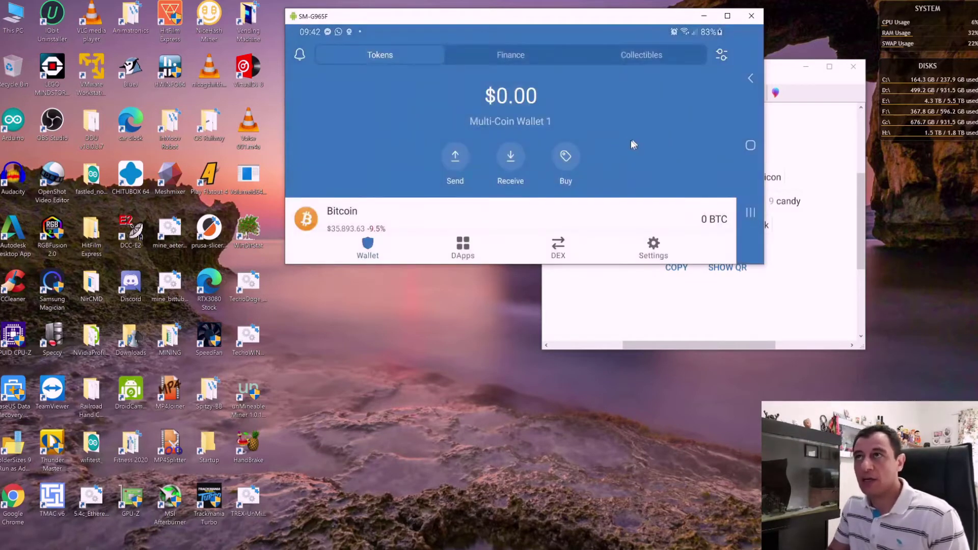
scroll(606, 116, down, 2)
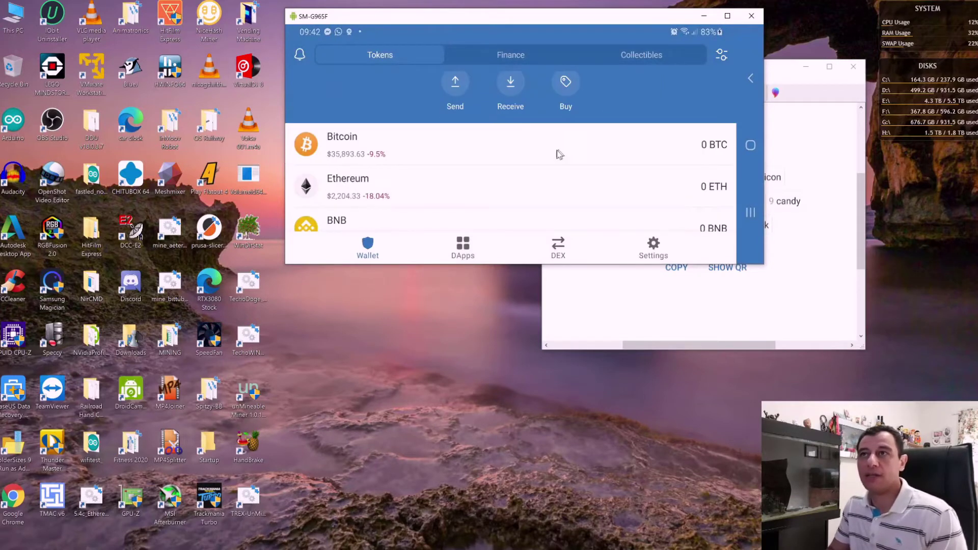
scroll(402, 167, down, 1)
scroll(392, 183, down, 1)
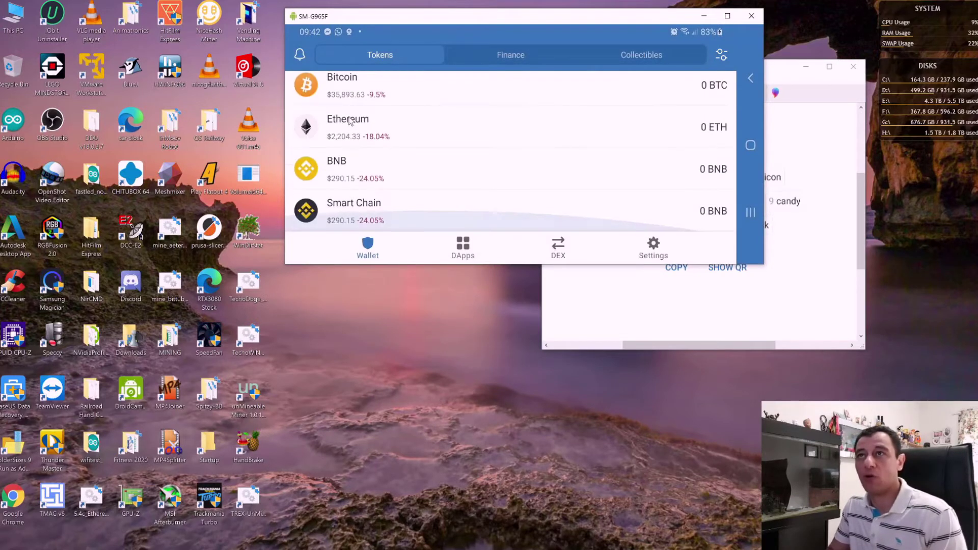
scroll(366, 164, up, 2)
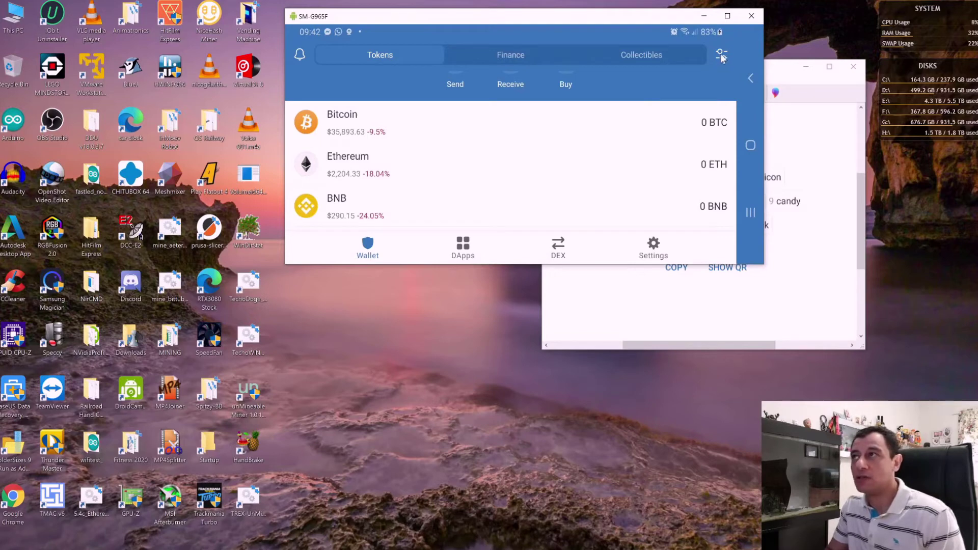
Step: Search token management for 'doge' and enable Dogecoin so it lists at 0 DOGE
click(721, 55)
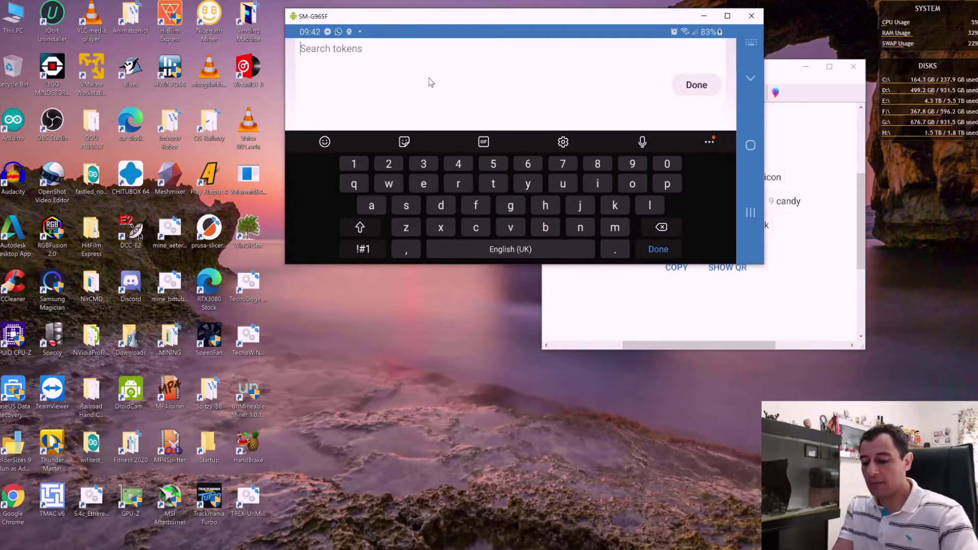
text(doge)
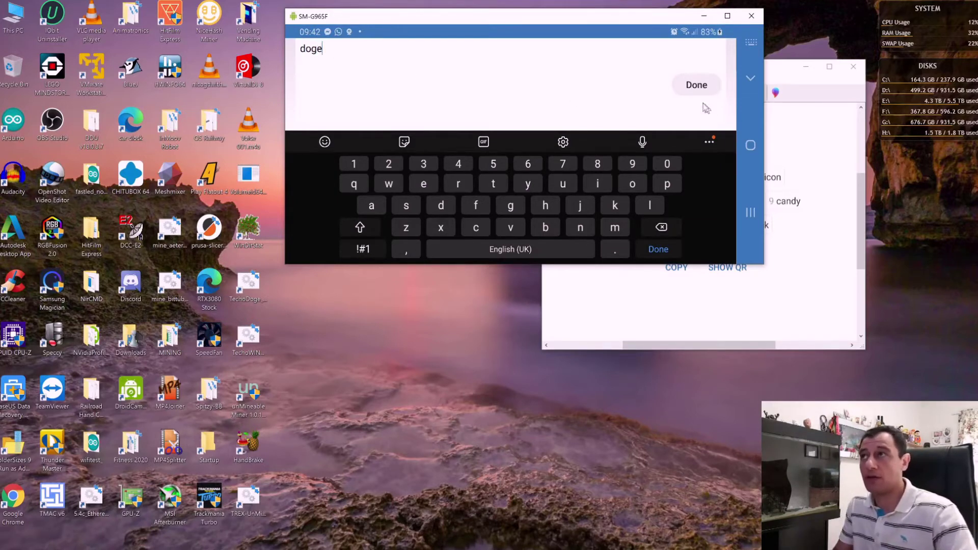
click(701, 90)
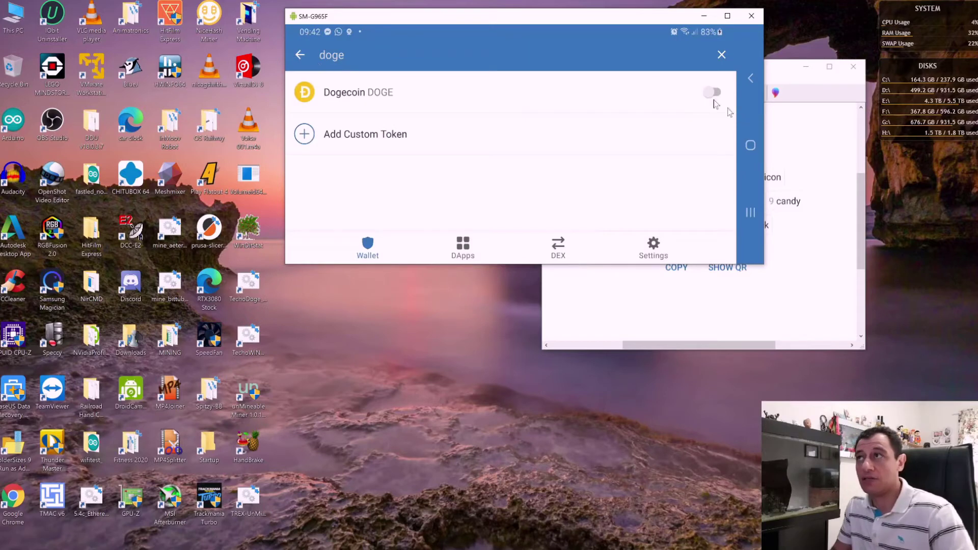
click(713, 94)
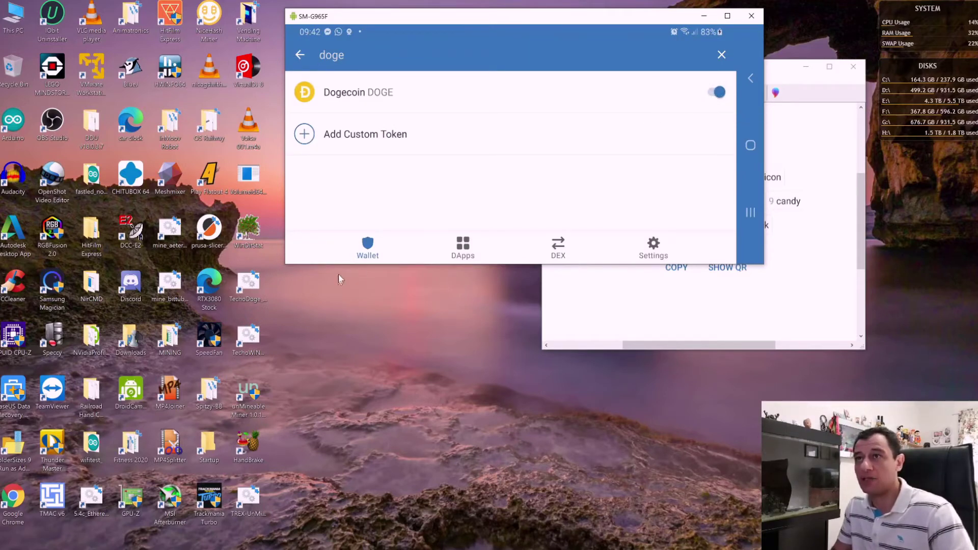
click(364, 243)
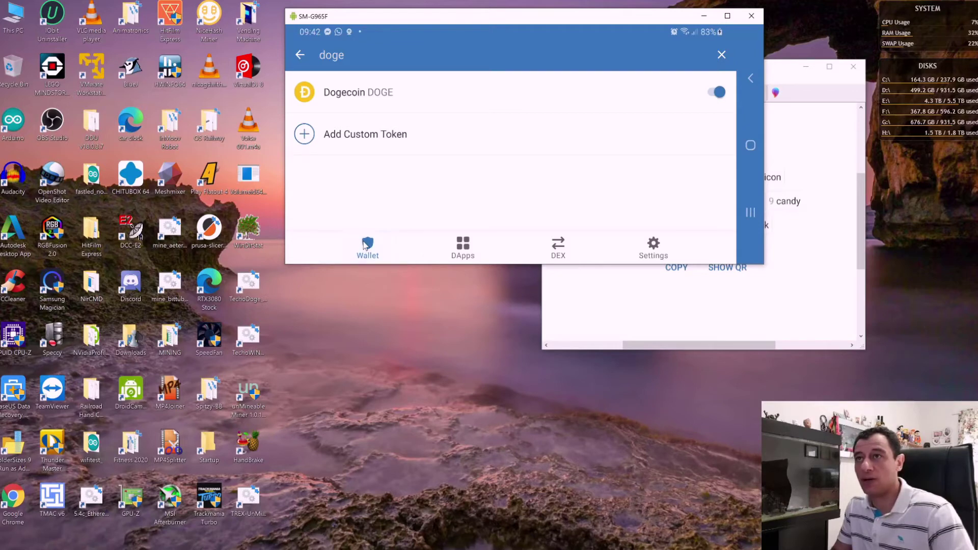
click(301, 56)
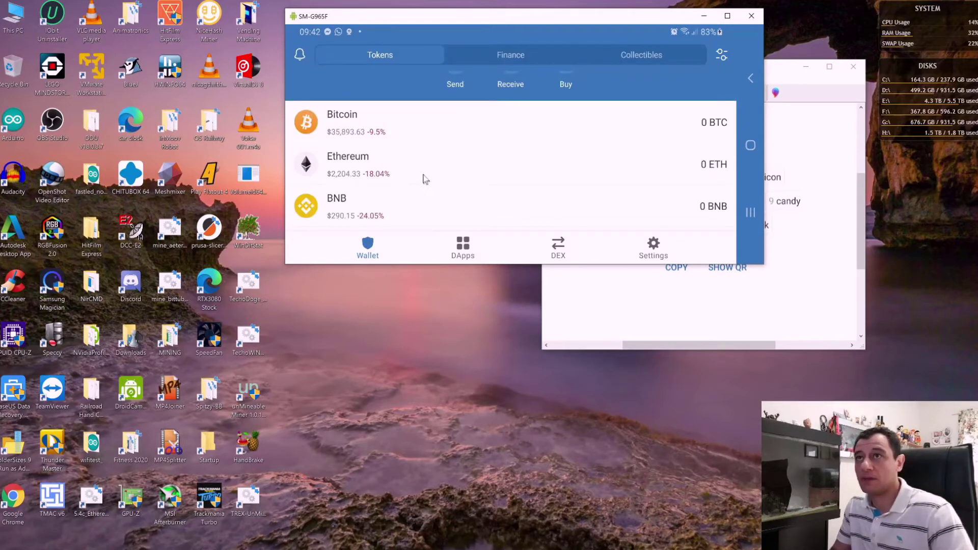
scroll(418, 172, down, 2)
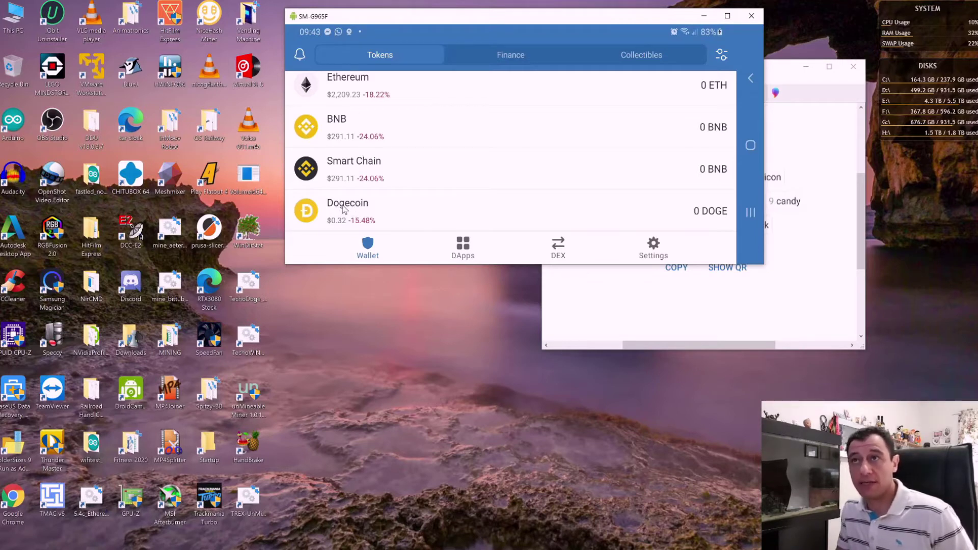
Step: Open Dogecoin and show its Receive DOGE address and QR code
click(345, 209)
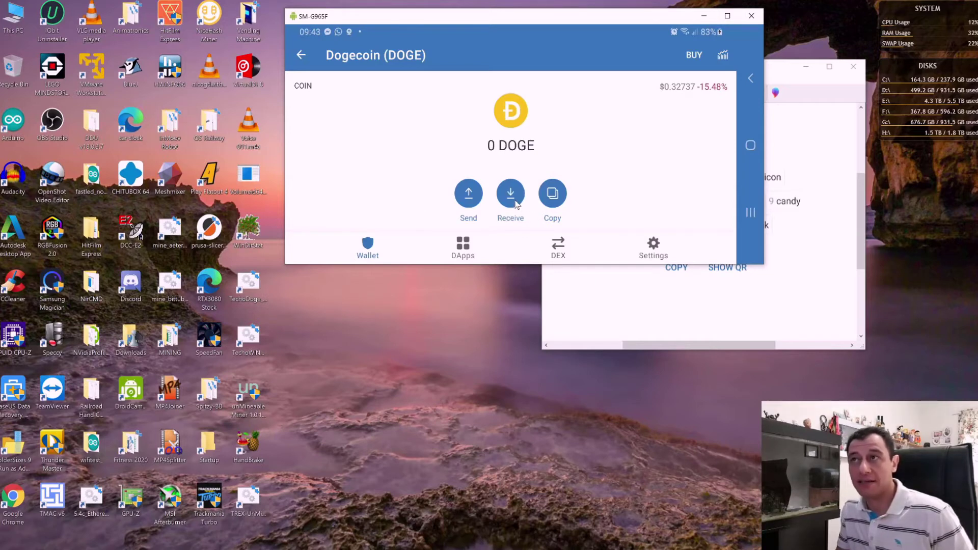
click(511, 194)
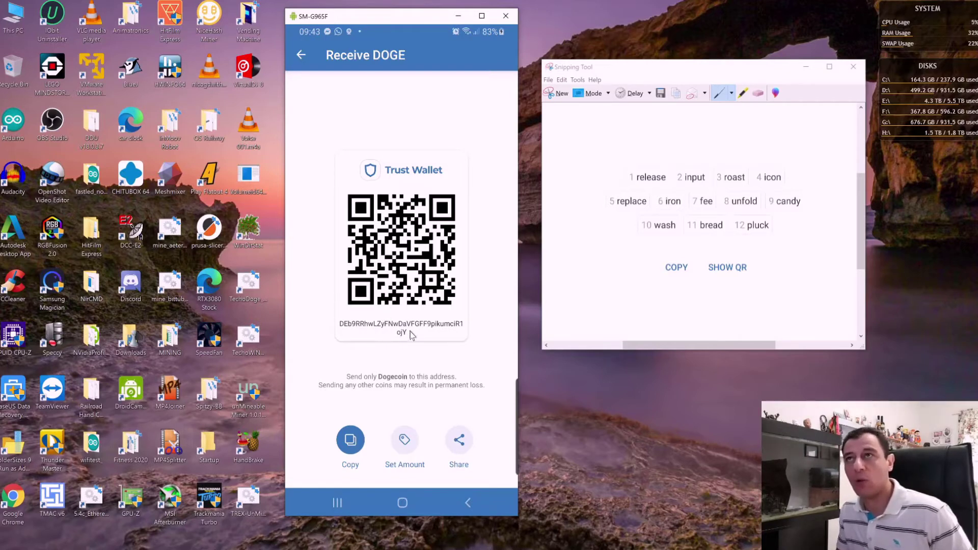
Step: Return to the token list, show Ethereum's receive address and QR code, then back to ETH page
click(301, 56)
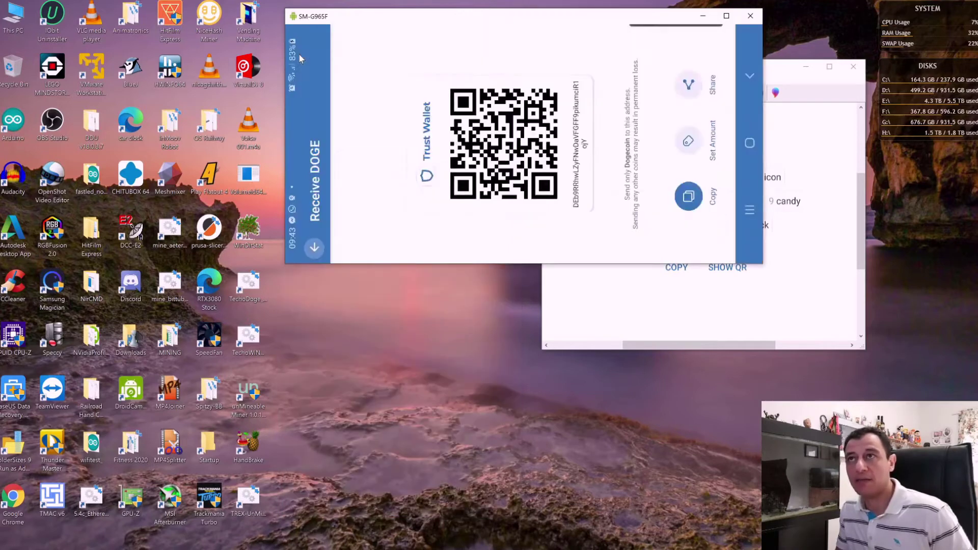
click(298, 56)
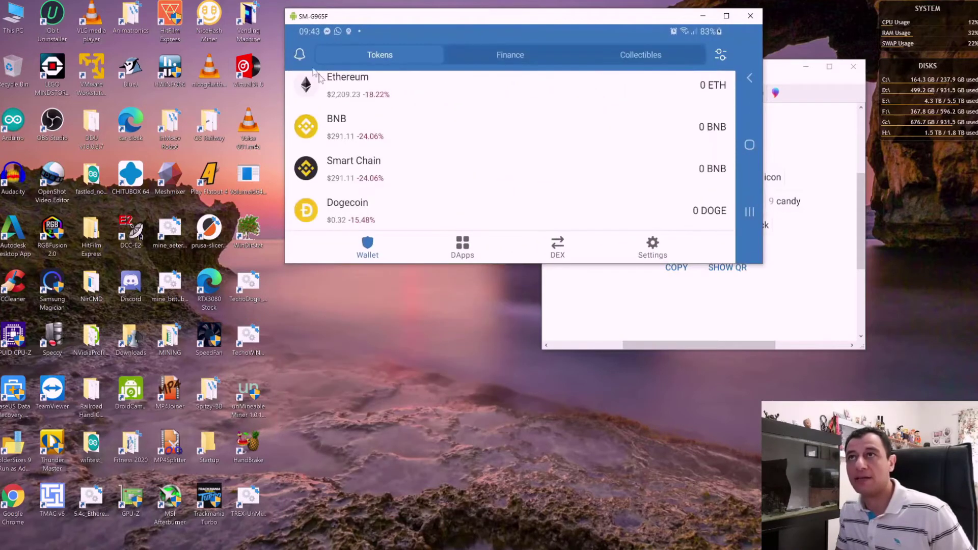
click(349, 83)
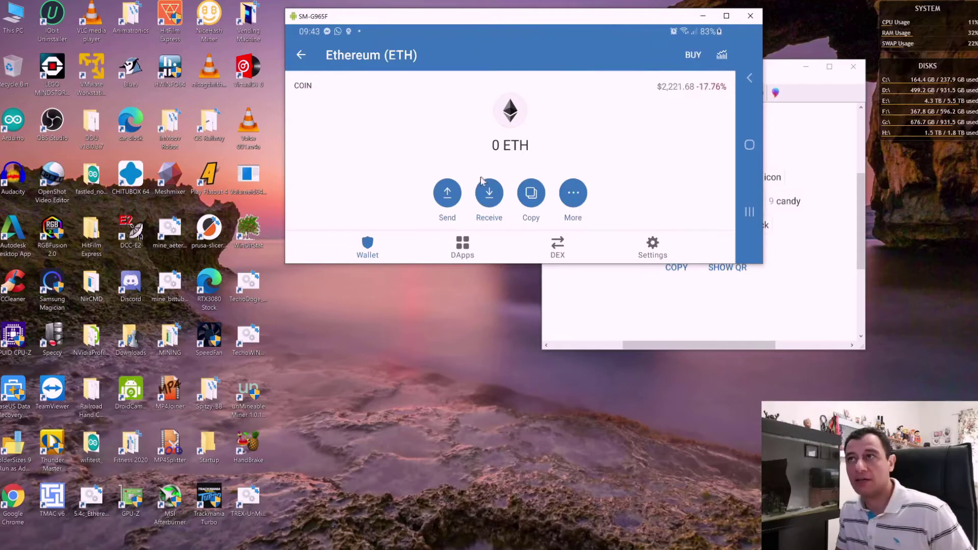
click(488, 194)
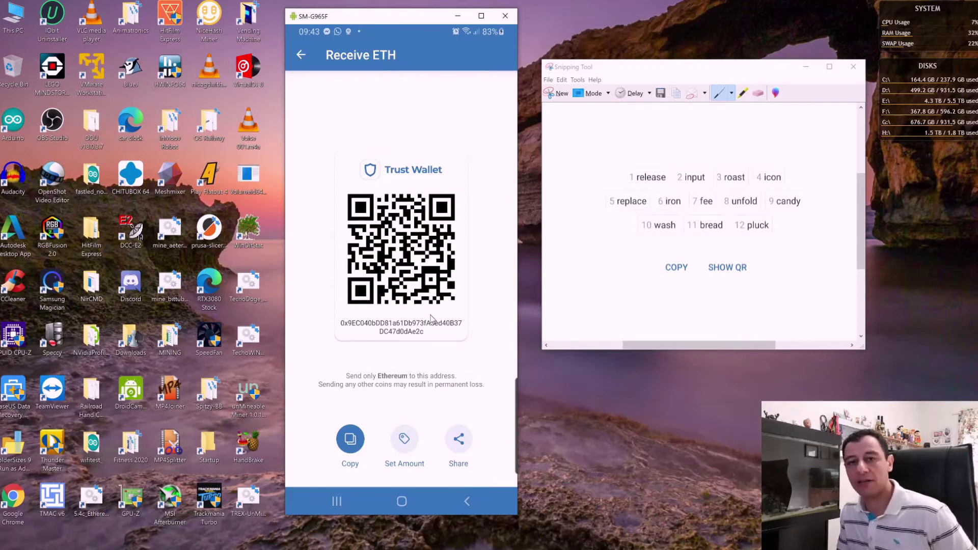
click(301, 55)
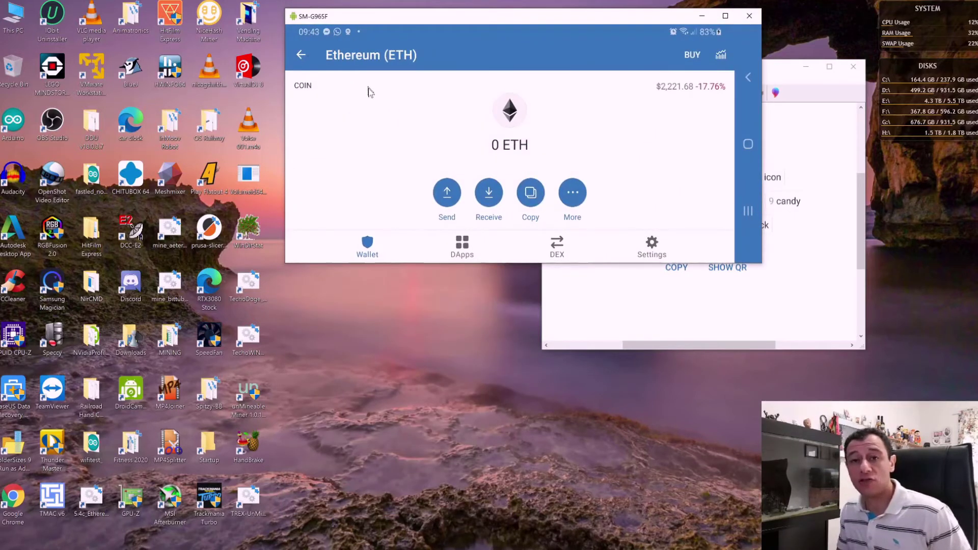
Step: Back on the token list, search tokens for 'waves' and open the Add Custom Token form
click(303, 55)
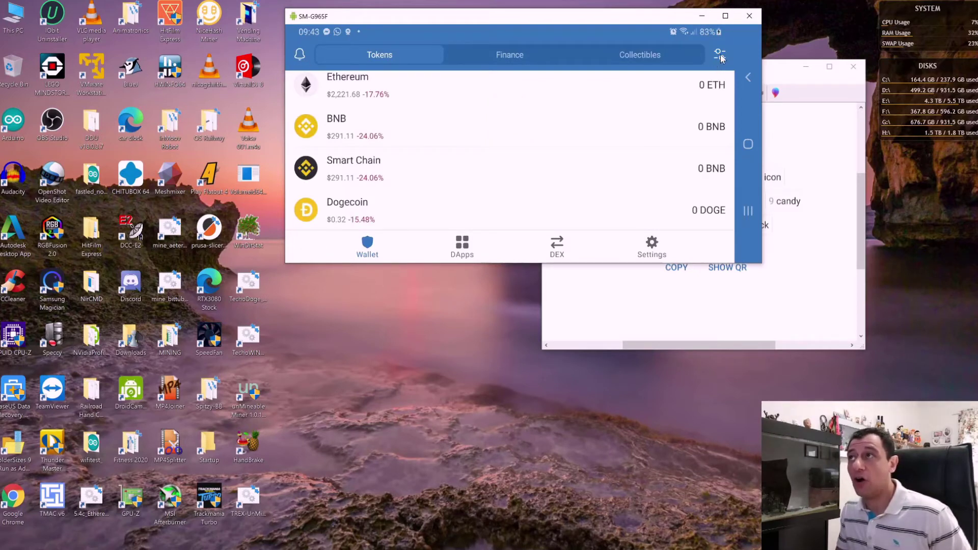
click(721, 56)
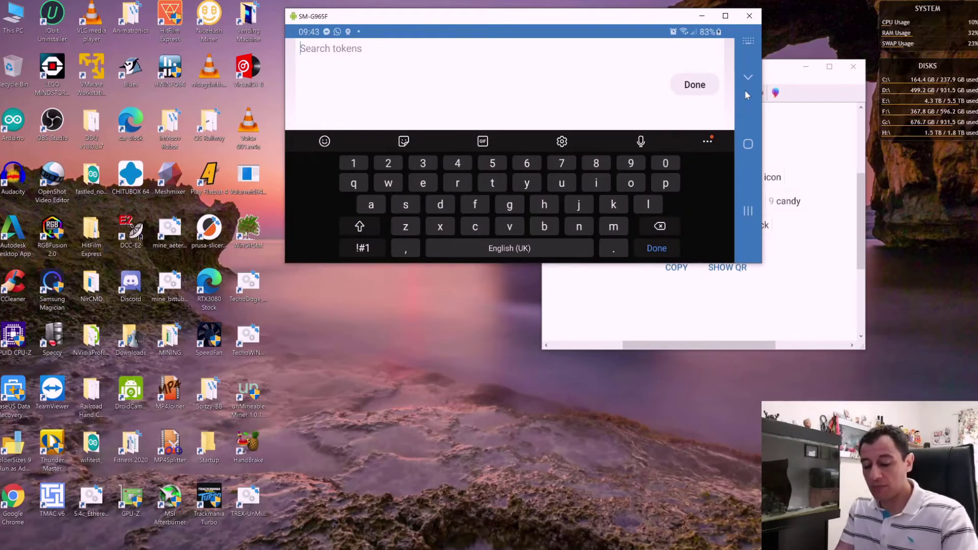
text(waves)
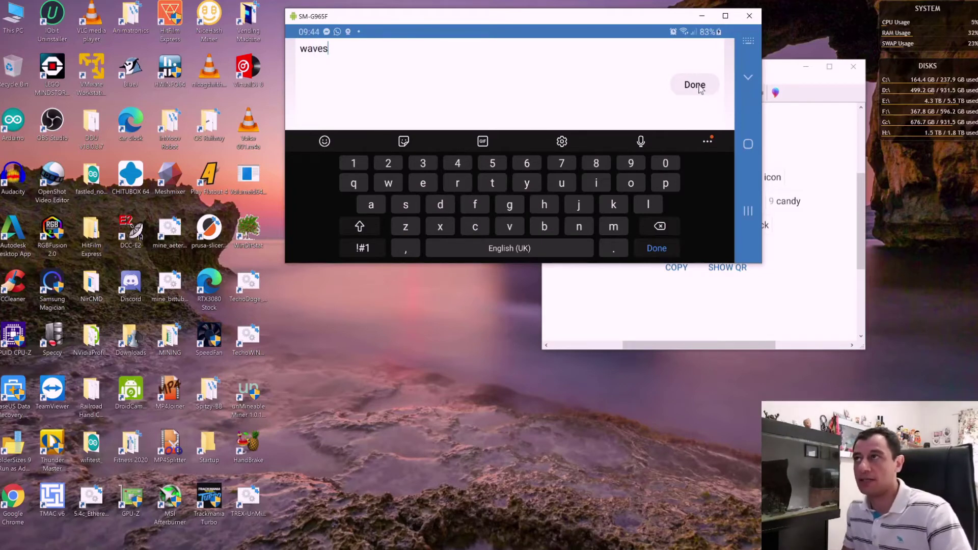
click(701, 89)
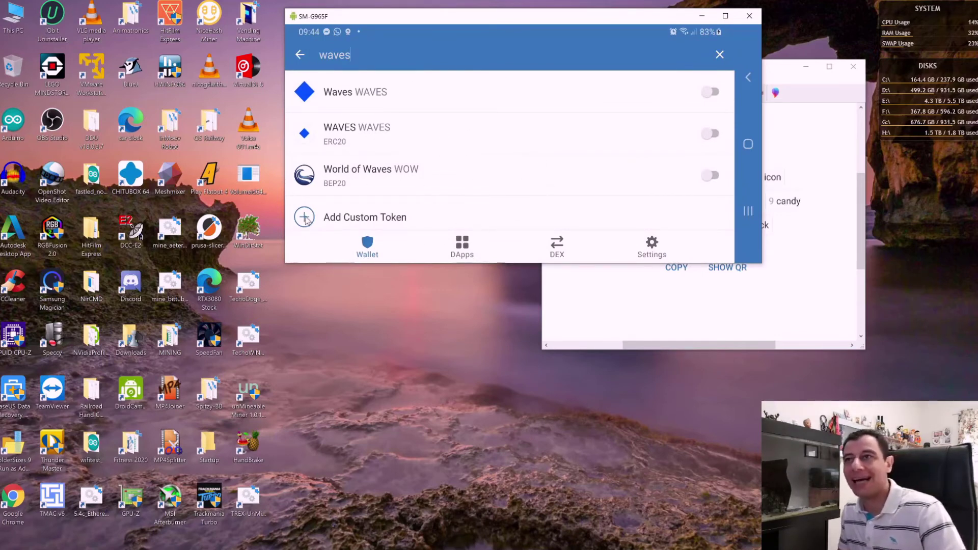
click(306, 220)
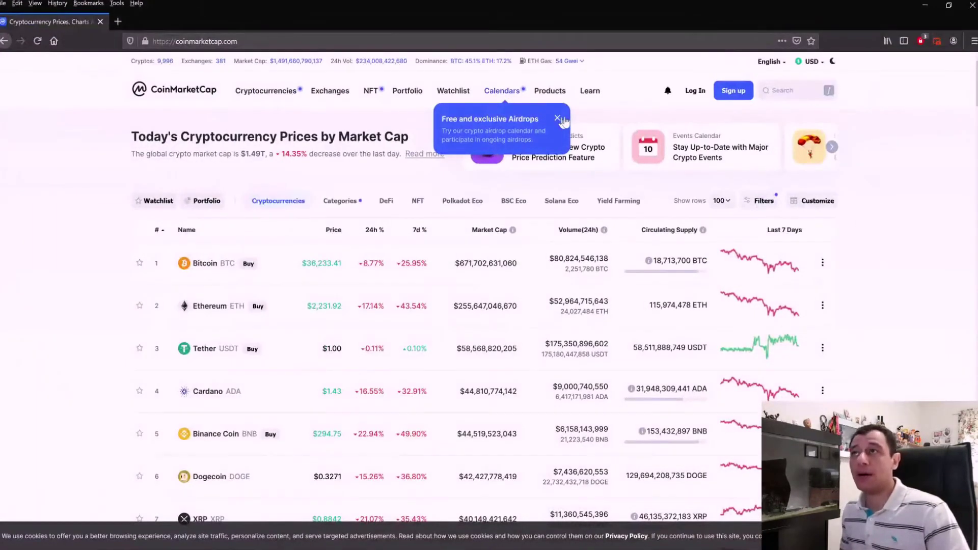
Step: Dismiss the Airdrops popup and search CoinMarketCap for 'safemoon'
click(561, 119)
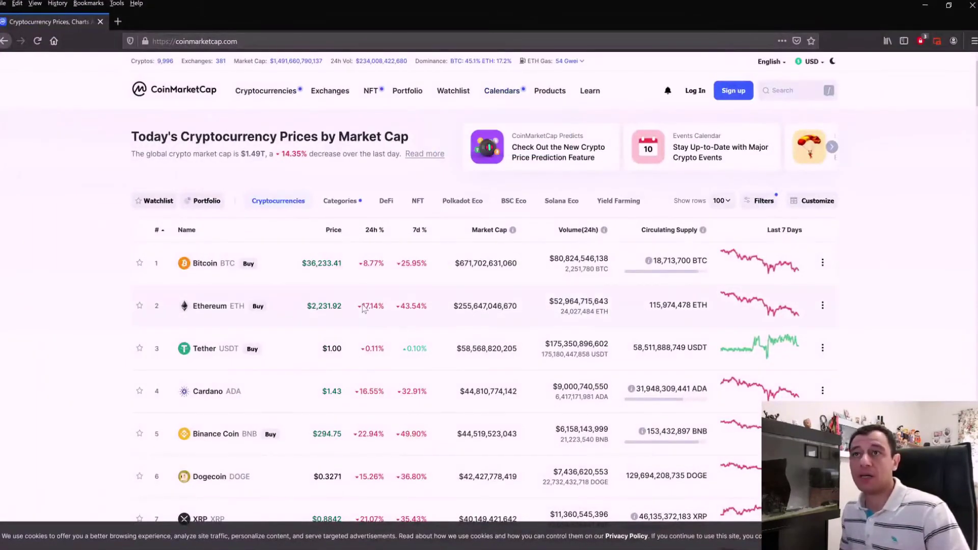
scroll(284, 320, down, 6)
scroll(265, 332, down, 10)
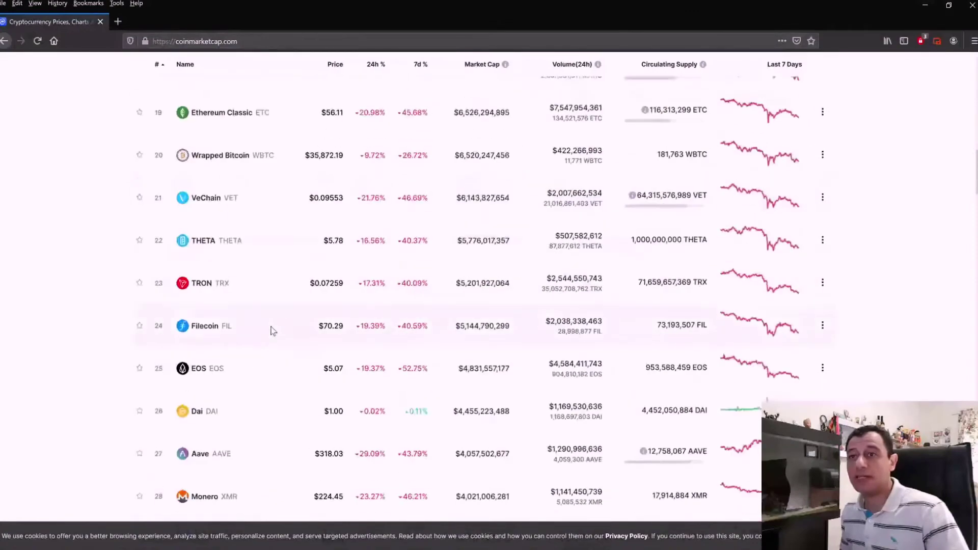
scroll(265, 329, up, 15)
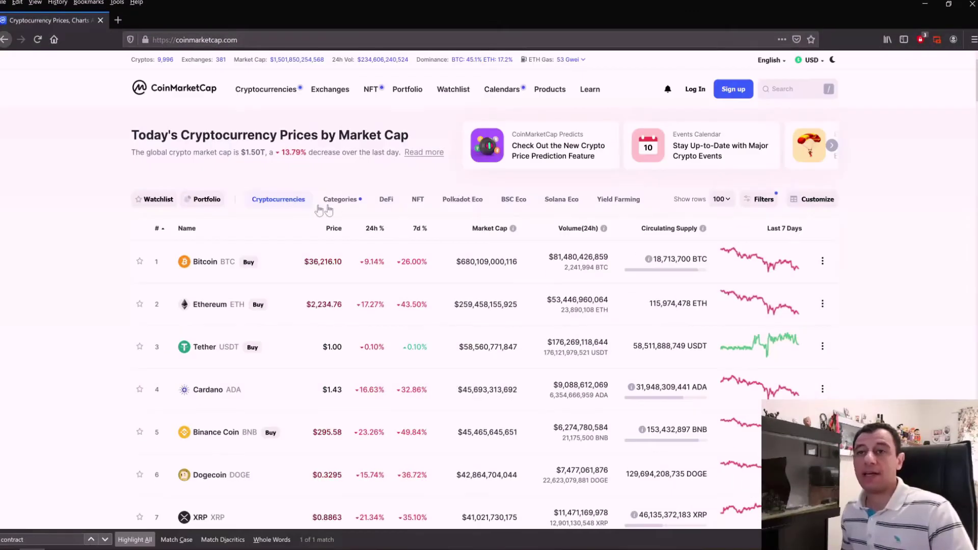
scroll(327, 208, down, 2)
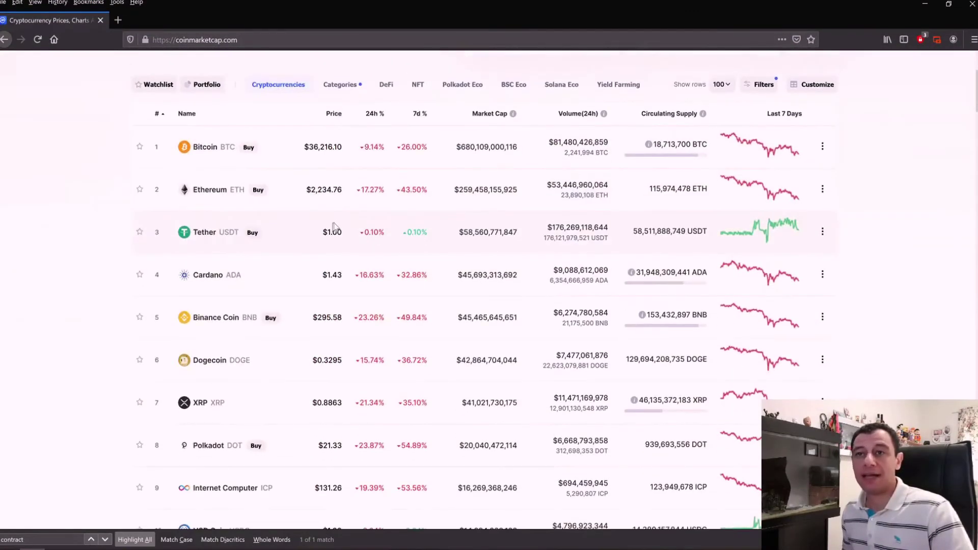
scroll(350, 219, up, 3)
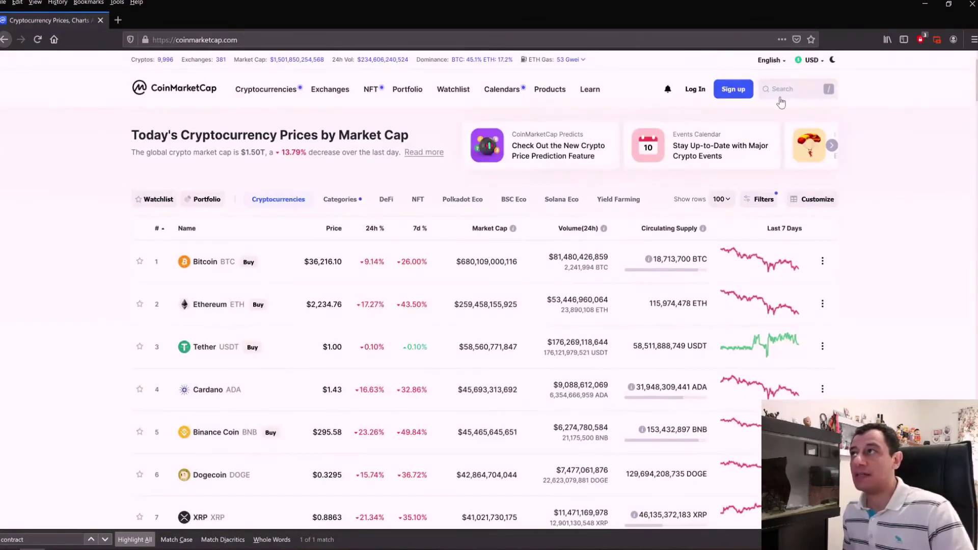
click(787, 90)
text(safemoon)
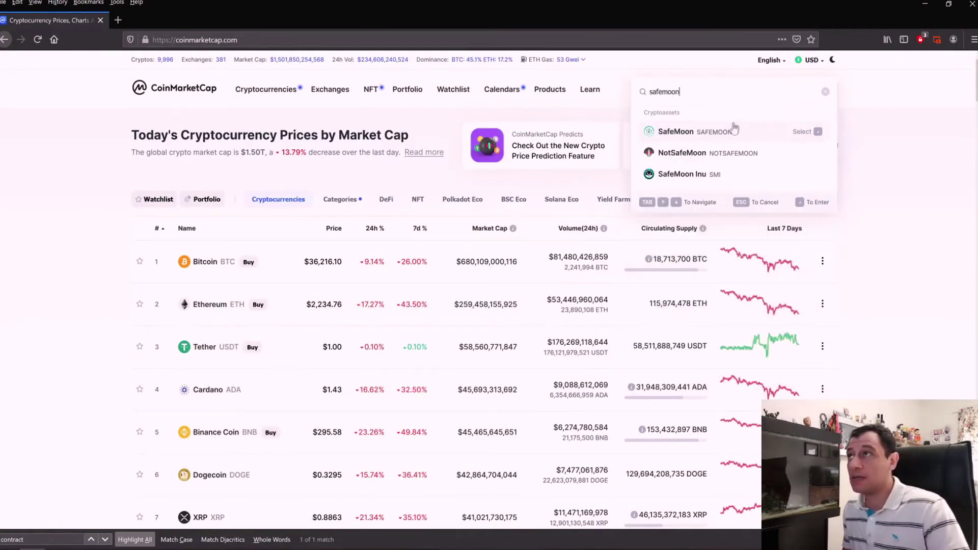
Step: Copy SafeMoon's Binance Smart Chain contract address into Trust Wallet's Contract Address field
click(716, 134)
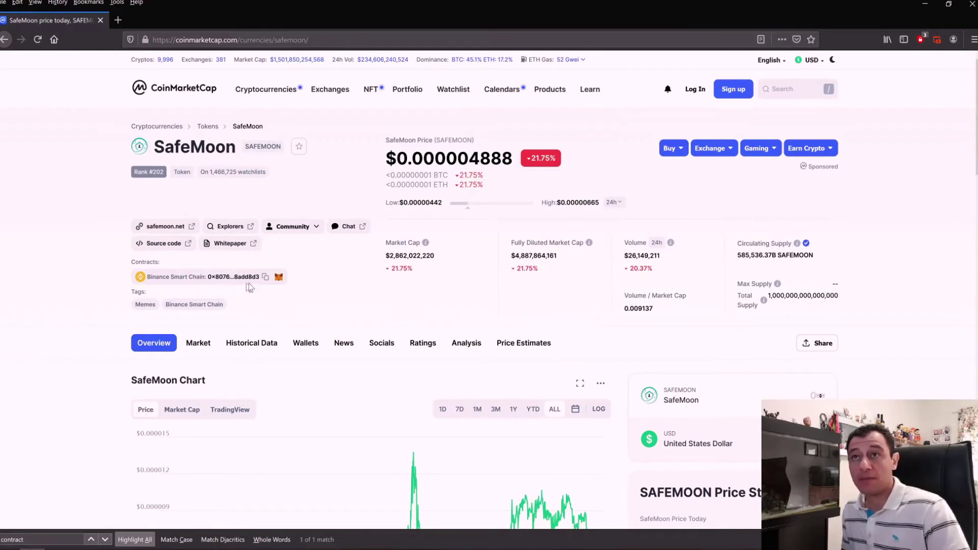
click(265, 277)
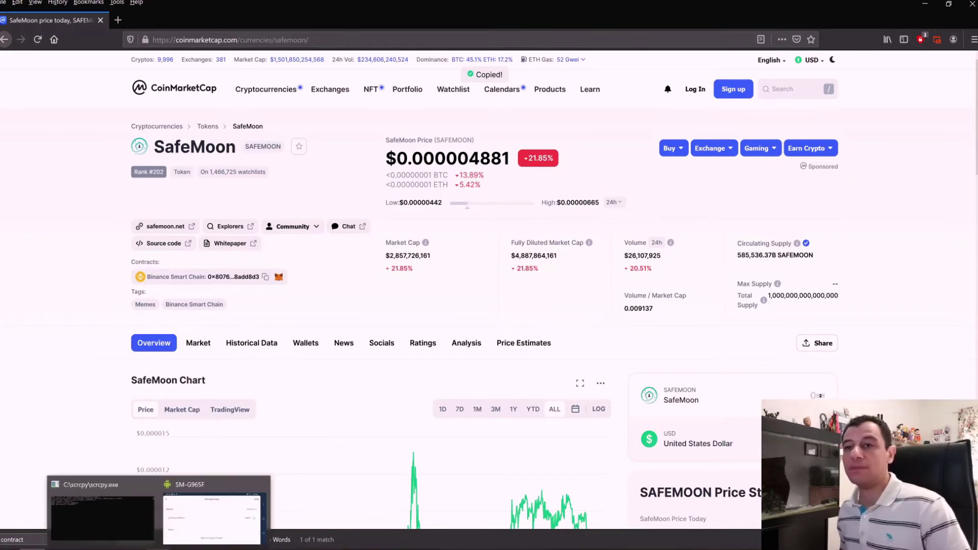
click(163, 510)
click(676, 140)
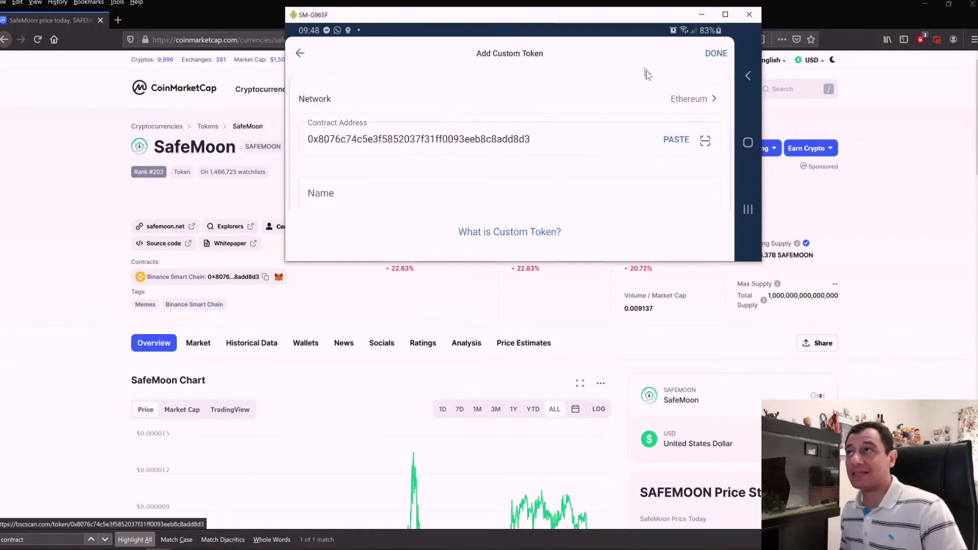
Step: Save SafeMoon as a custom token on the Smart Chain network with its pasted contract address
click(711, 102)
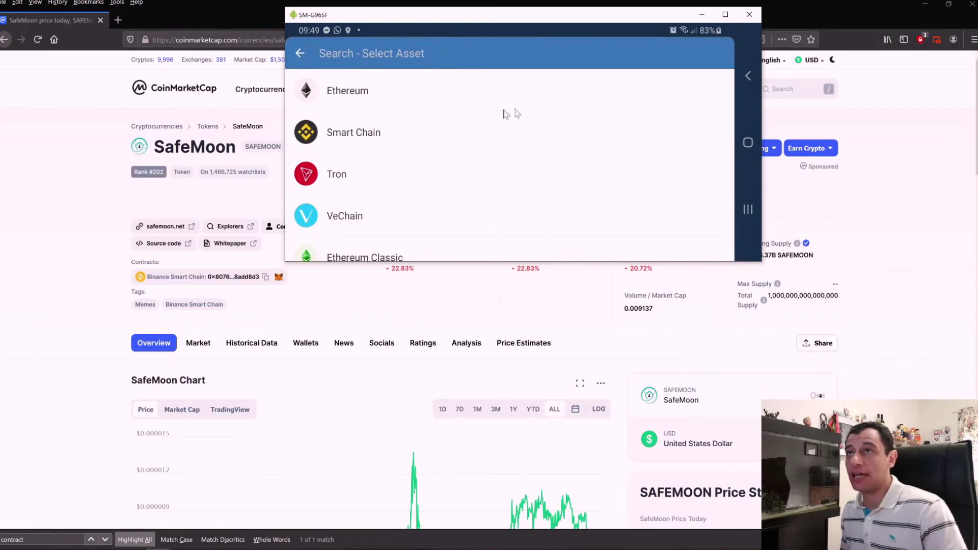
click(312, 141)
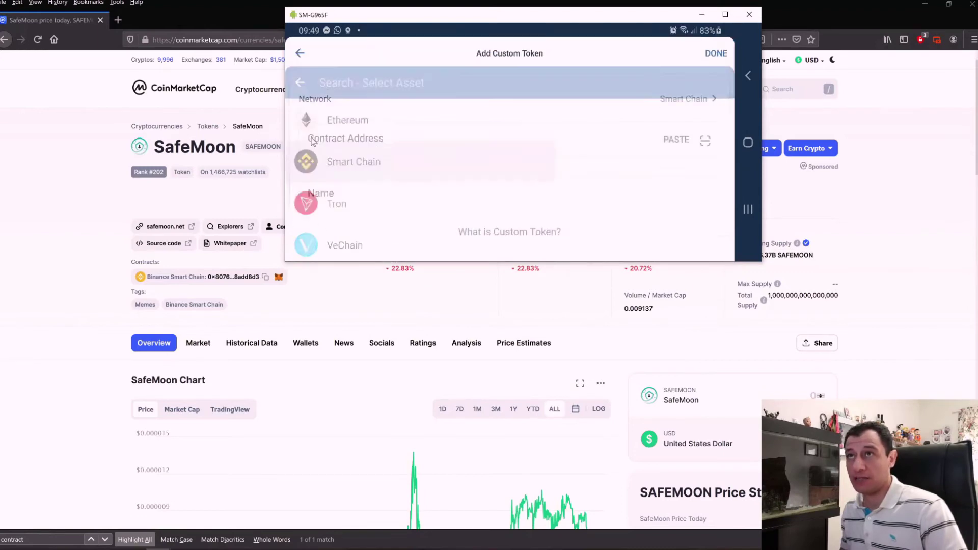
click(676, 139)
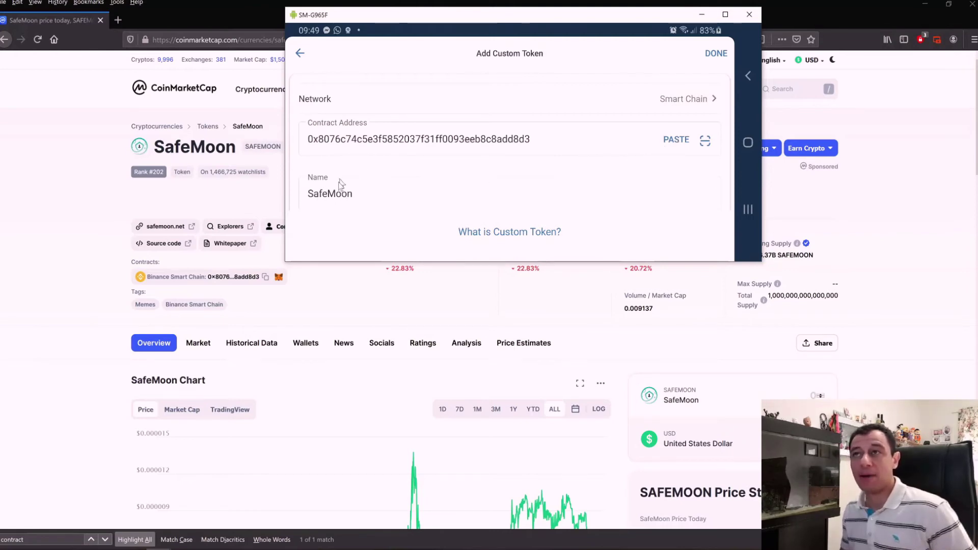
click(716, 54)
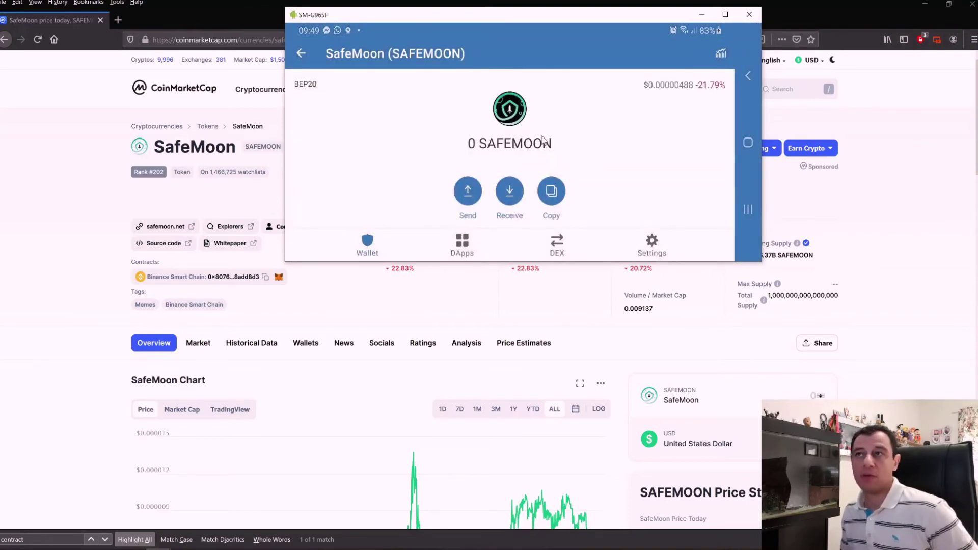
Step: Go back to the Tokens list and scroll to find Dogecoin and SafeMoon
click(301, 54)
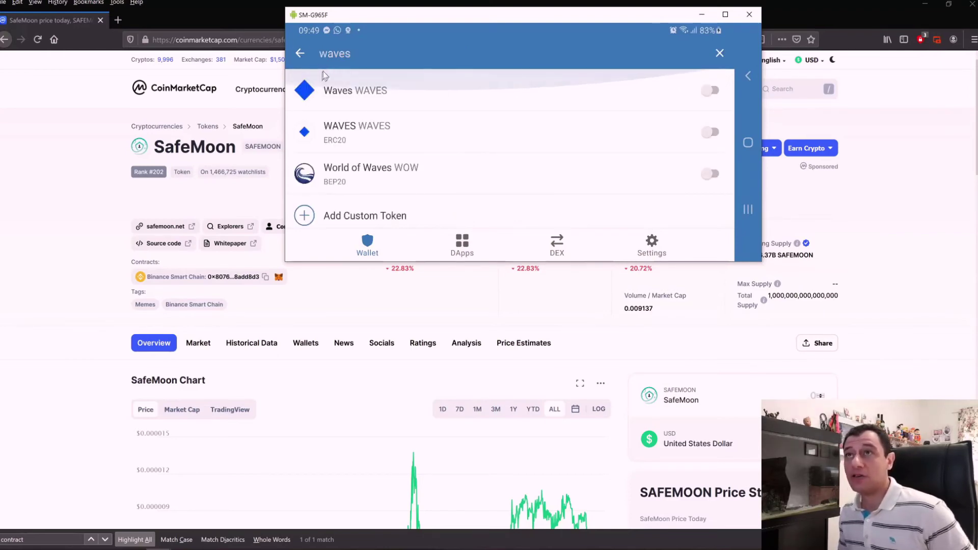
click(301, 54)
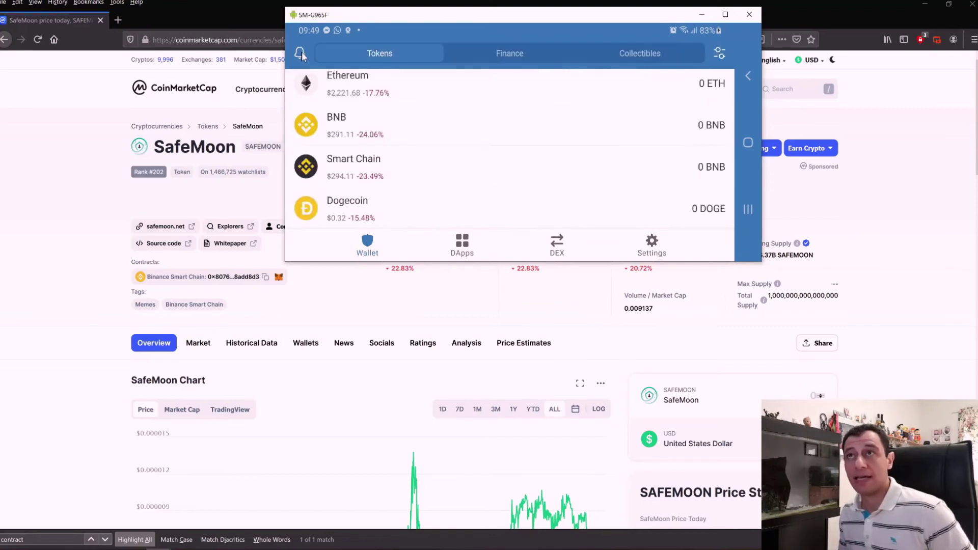
scroll(380, 192, up, 3)
scroll(383, 192, up, 1)
scroll(351, 173, down, 2)
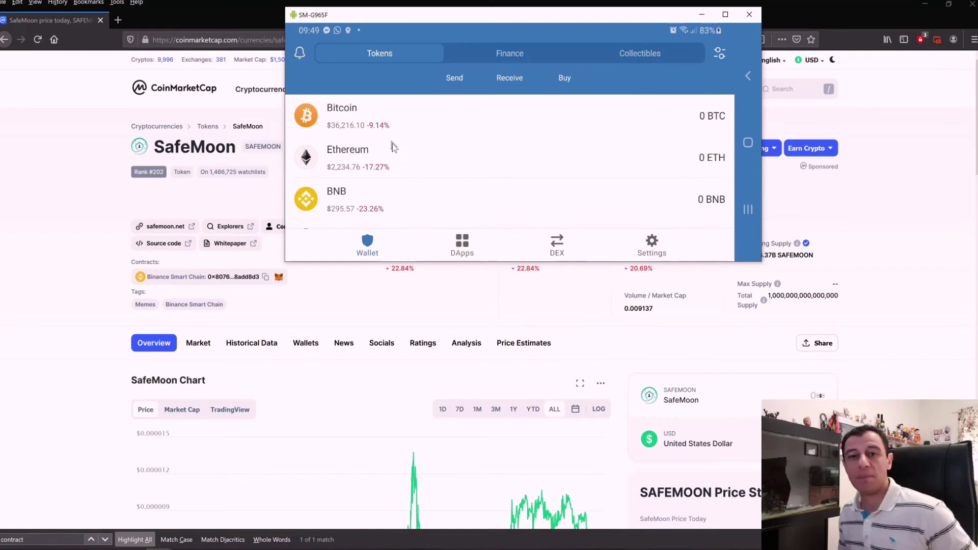
scroll(402, 163, down, 3)
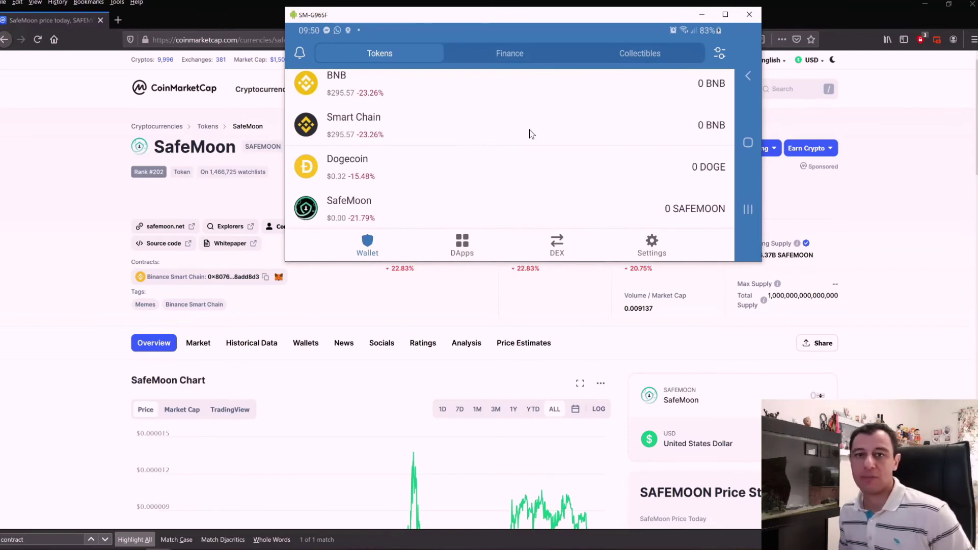
Step: Open Dogecoin and start a new DOGE send
click(349, 163)
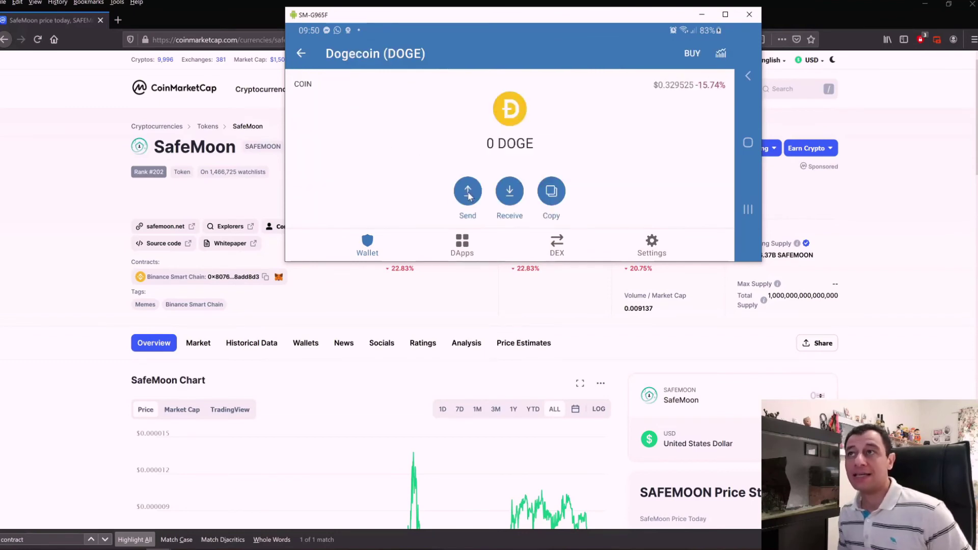
click(468, 193)
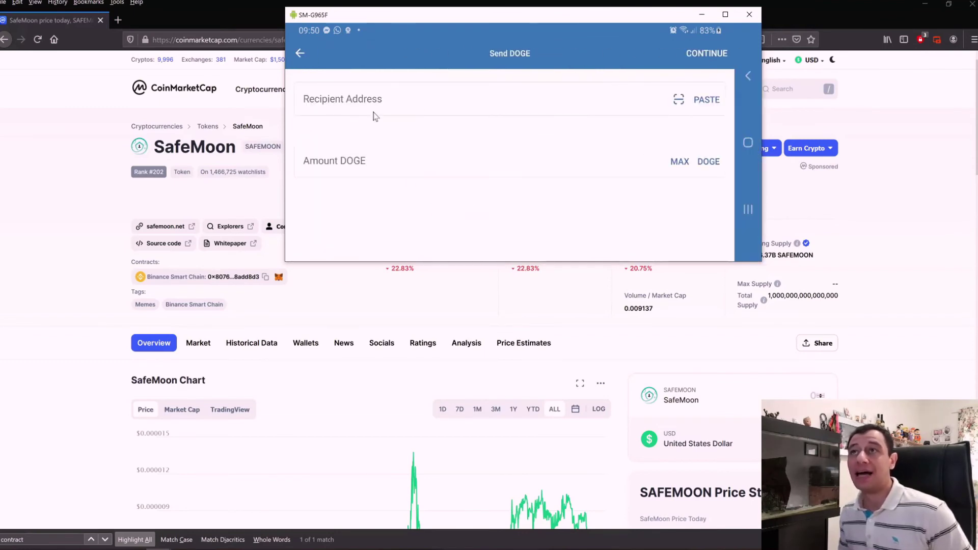